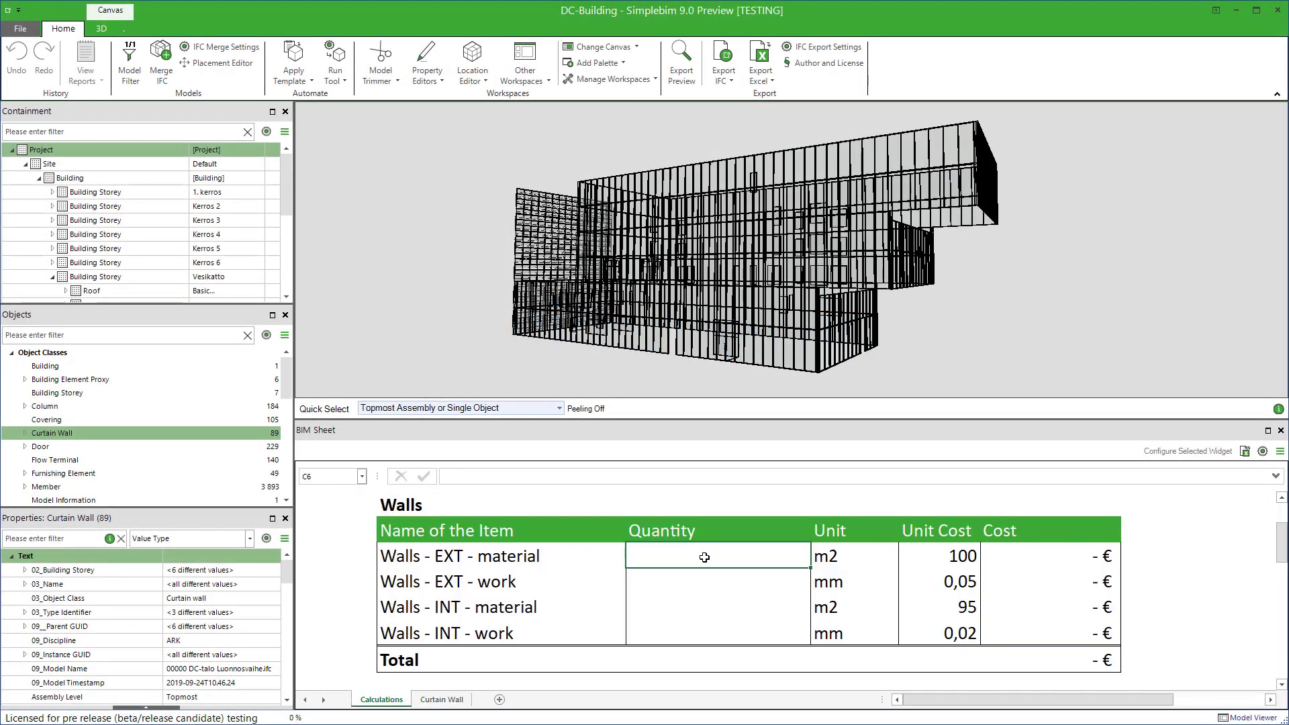
Link the Walls - EXT - material quantity in C6 to the Curtain Wall area sum in E3.
{"action": "type", "text": "="}
{"action": "left_click", "coordinate": [451, 700]}
{"action": "left_click", "coordinate": [674, 542]}
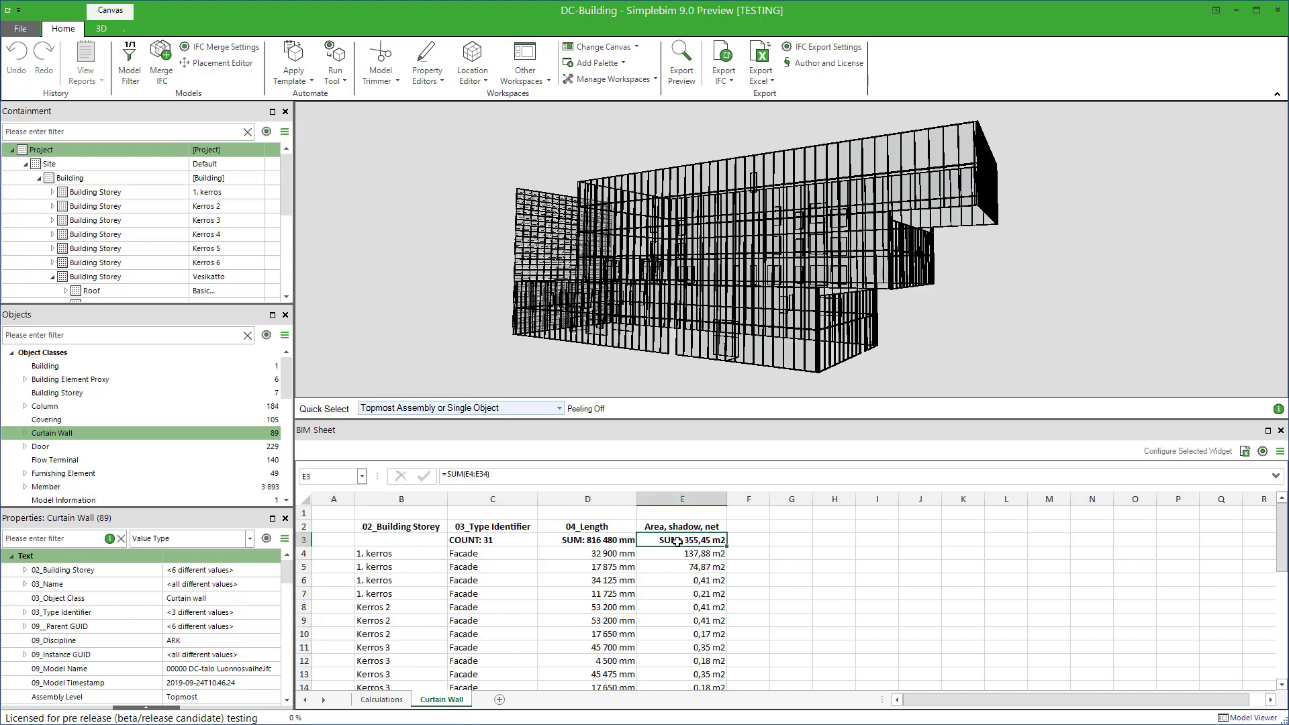
{"action": "key", "text": "Return"}
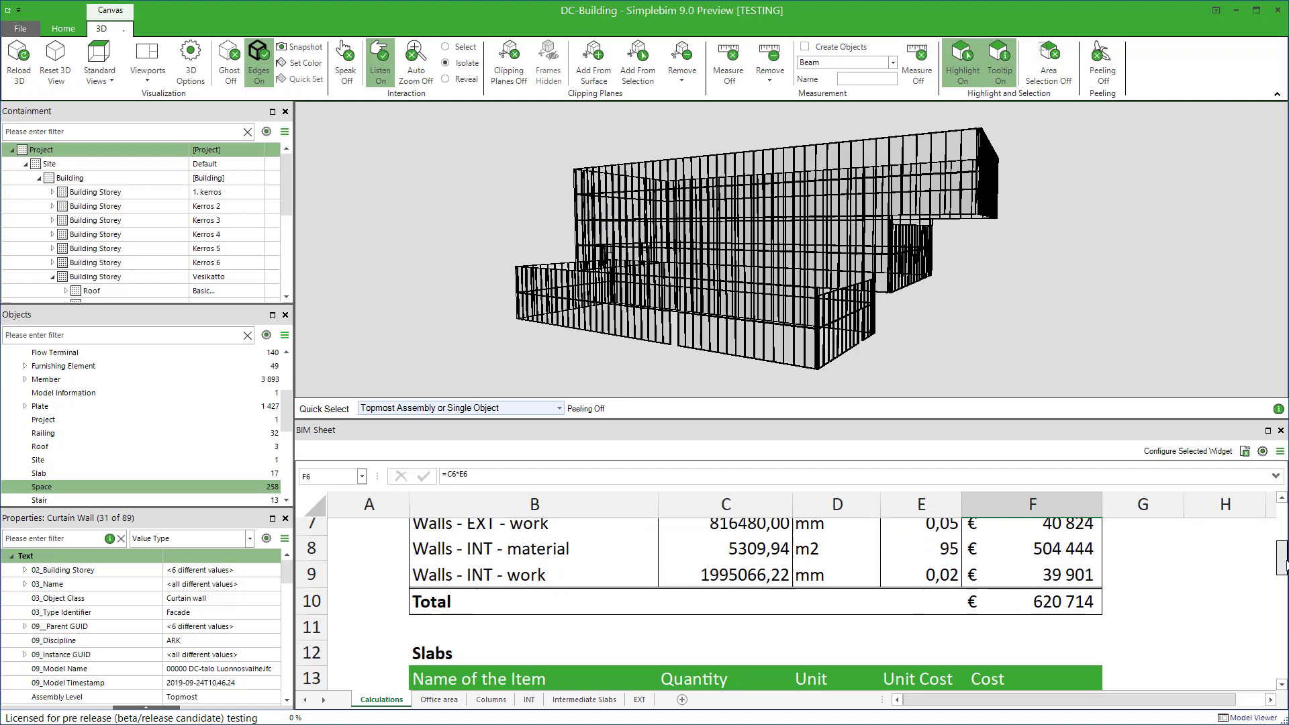
Highlight the model objects behind the Columns total and the Grand Total.
{"action": "left_click_drag", "start_coordinate": [1283, 545], "coordinate": [1283, 625]}
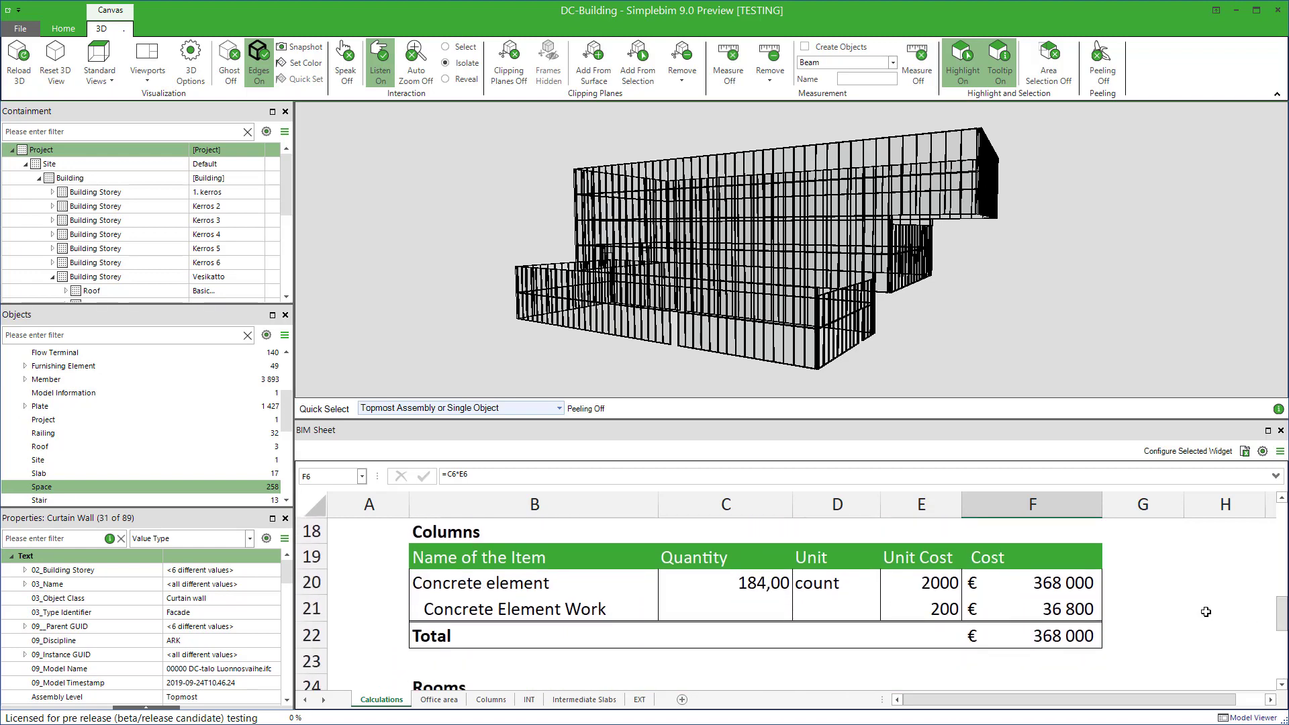
{"action": "left_click", "coordinate": [1048, 635]}
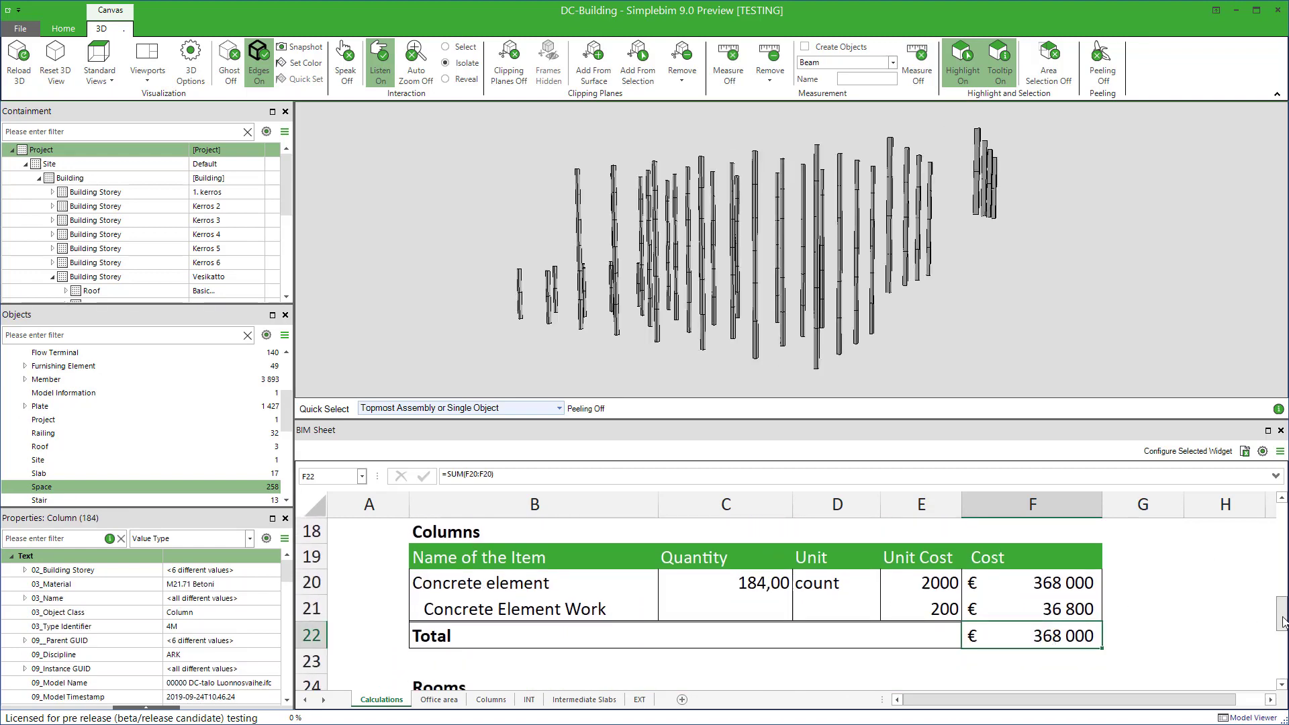
{"action": "left_click_drag", "start_coordinate": [1284, 614], "coordinate": [1284, 677]}
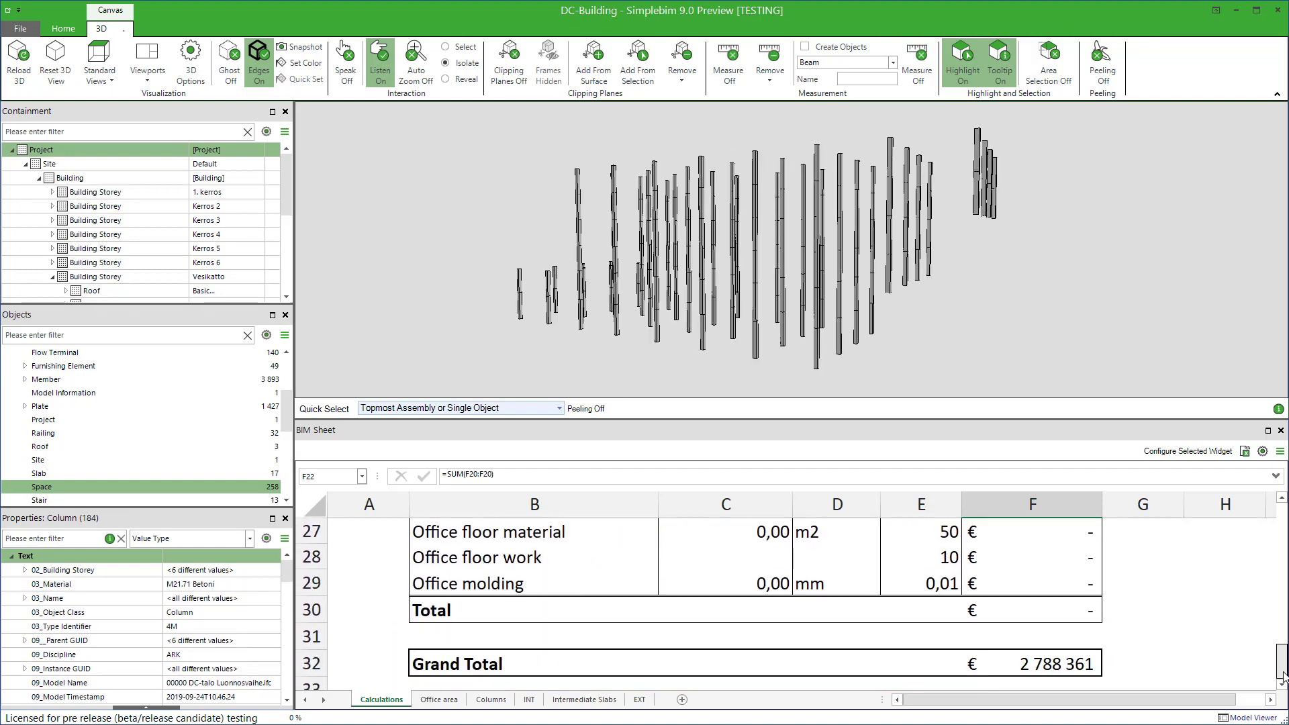
{"action": "left_click", "coordinate": [1059, 666]}
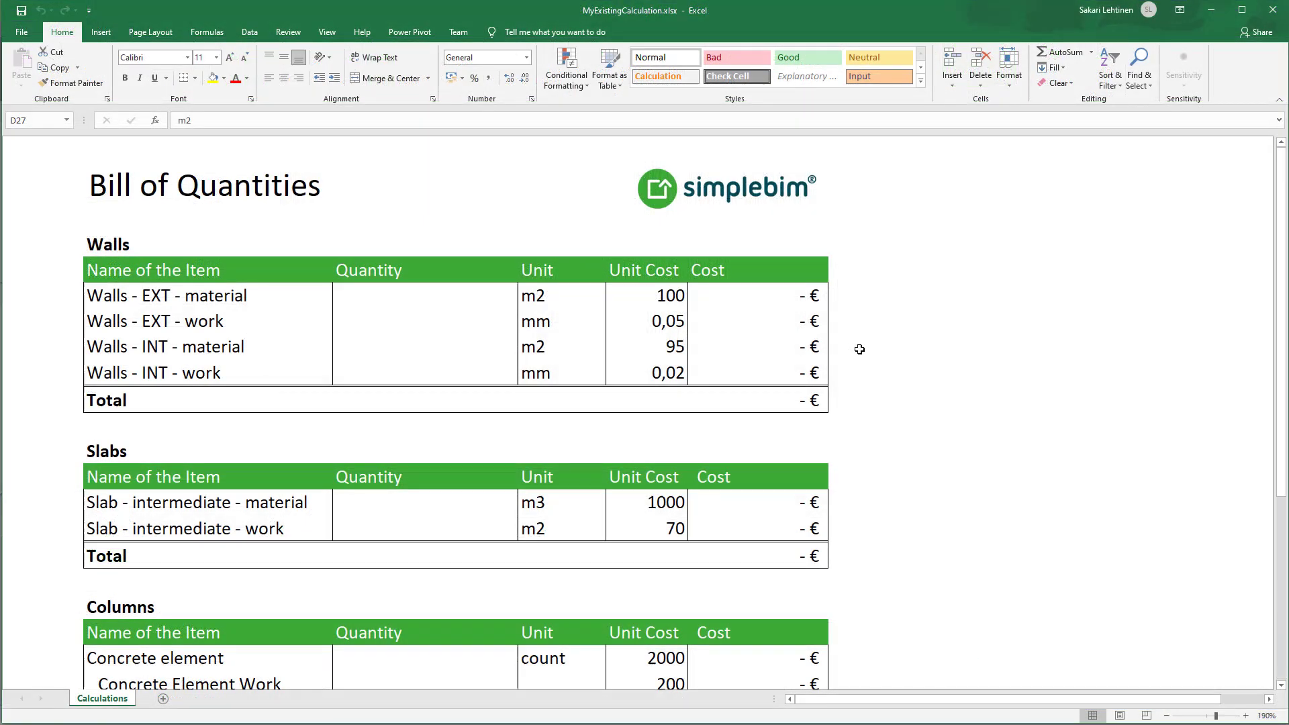
Enter a test quantity of 100 in C6, confirm F6's =C6*E6 gives 10 000 €, then clear it.
{"action": "left_click_drag", "start_coordinate": [1284, 310], "coordinate": [1270, 545]}
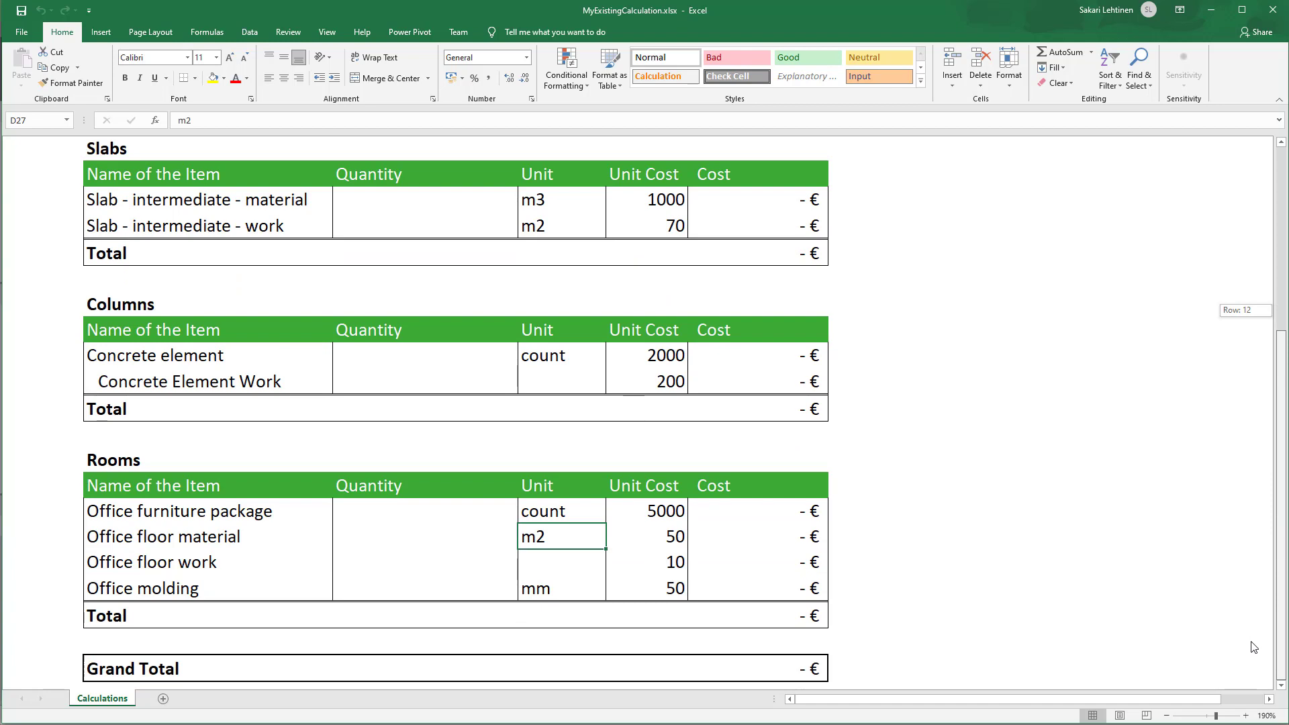
{"action": "left_click_drag", "start_coordinate": [1272, 492], "coordinate": [1274, 308]}
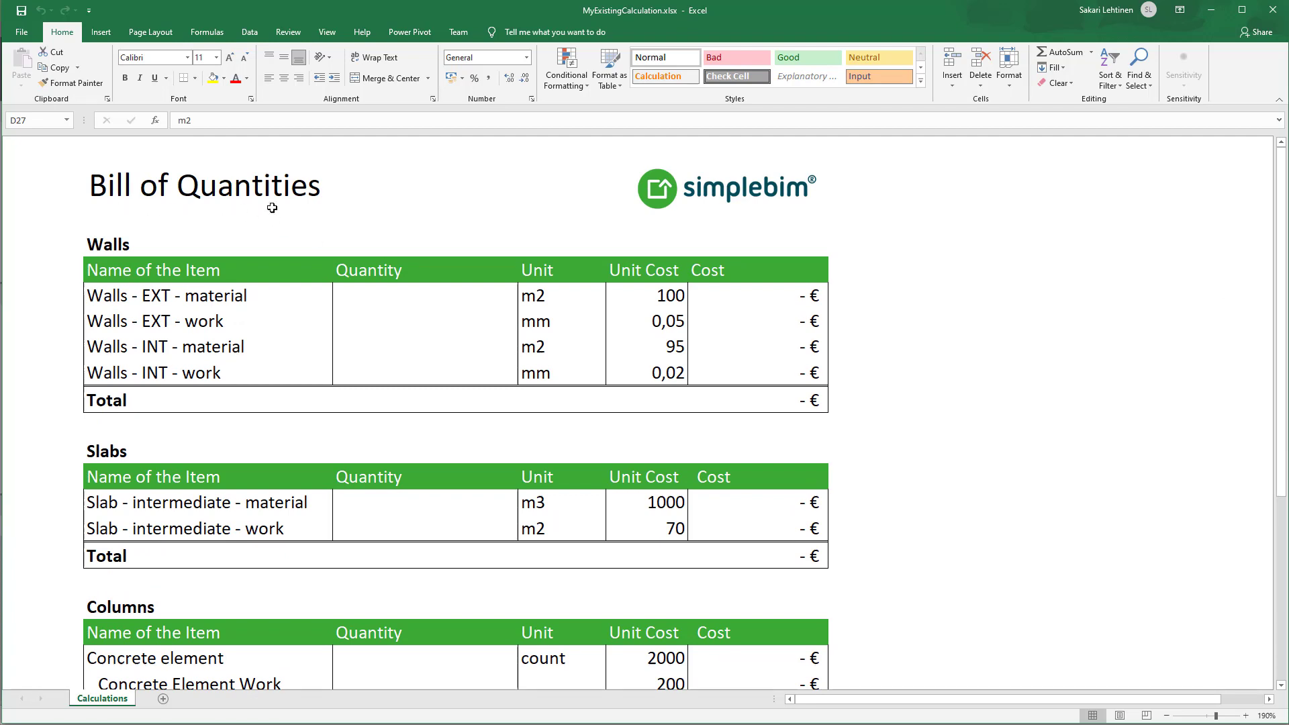
{"action": "left_click", "coordinate": [397, 298]}
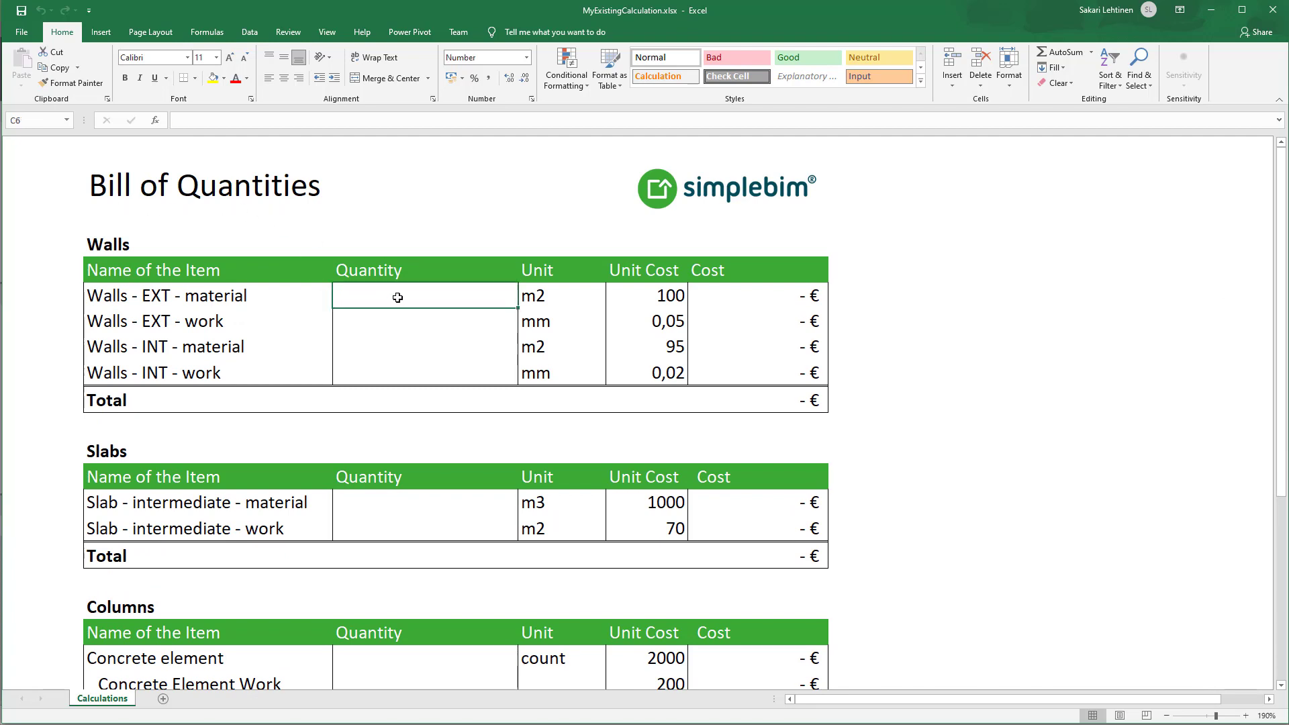
{"action": "type", "text": "100"}
{"action": "key", "text": "Return"}
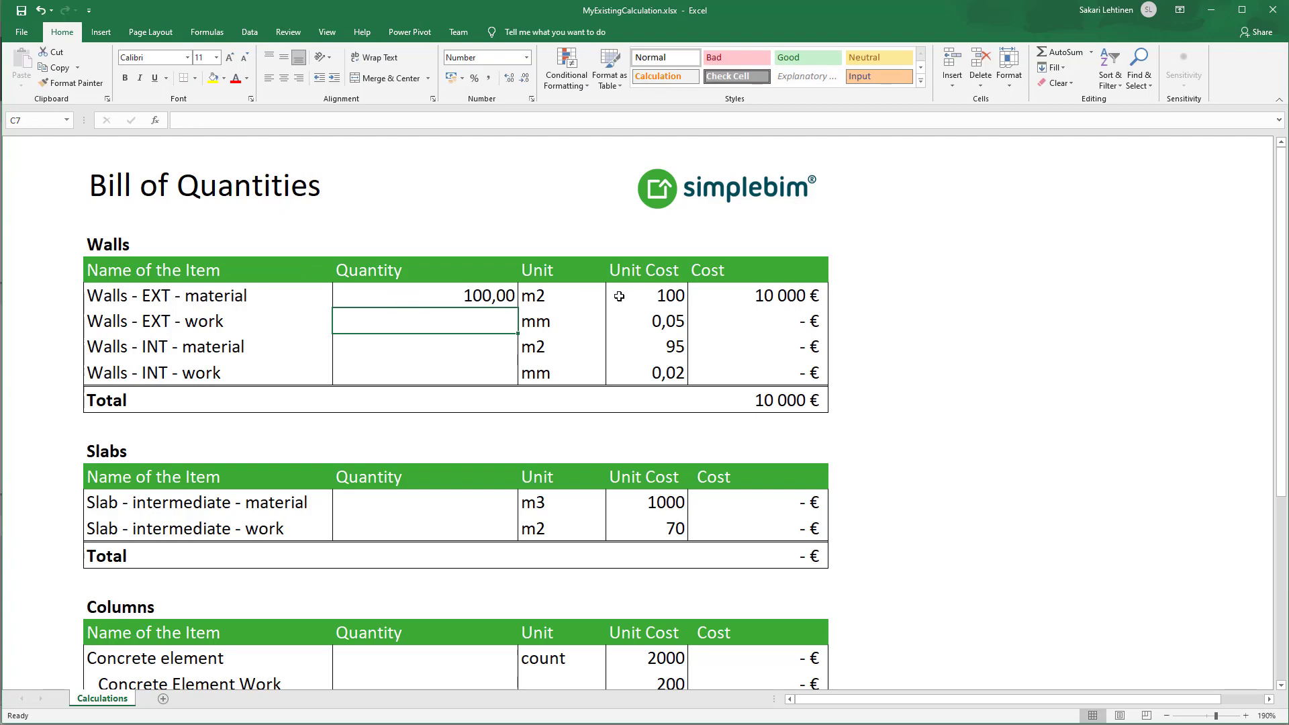
{"action": "left_click", "coordinate": [739, 294]}
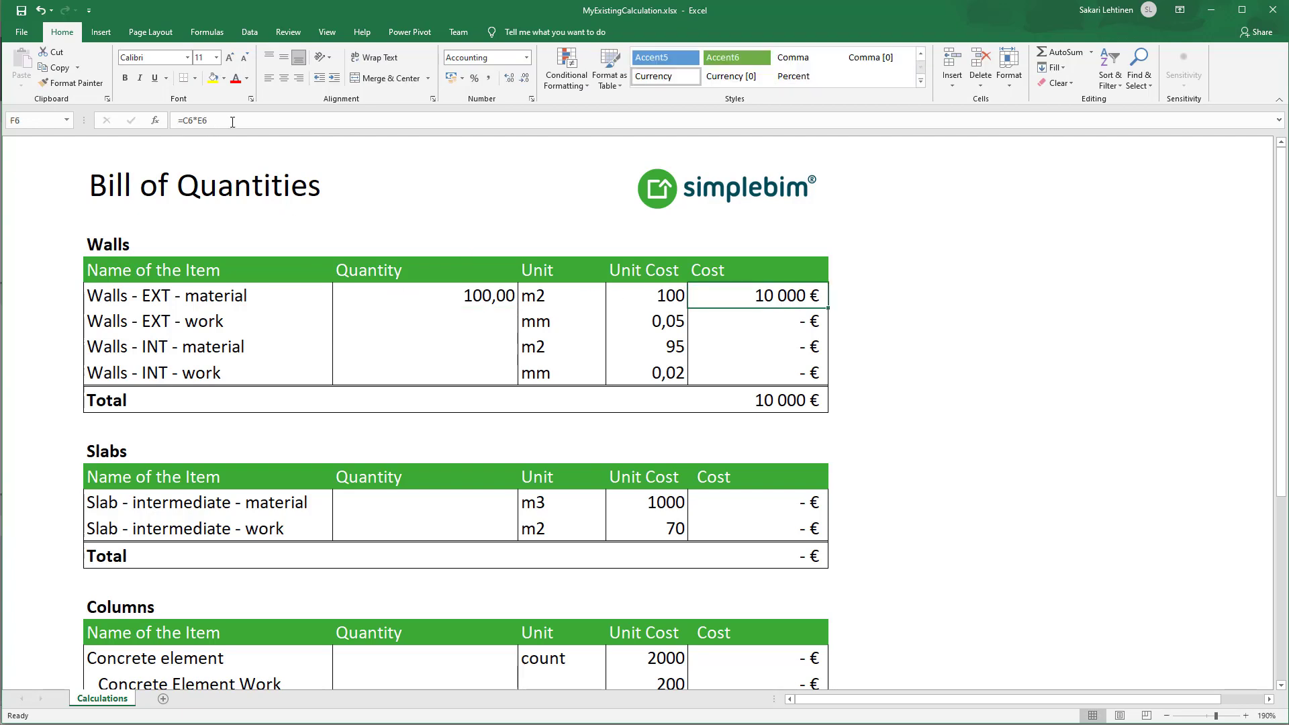
{"action": "left_click", "coordinate": [460, 299]}
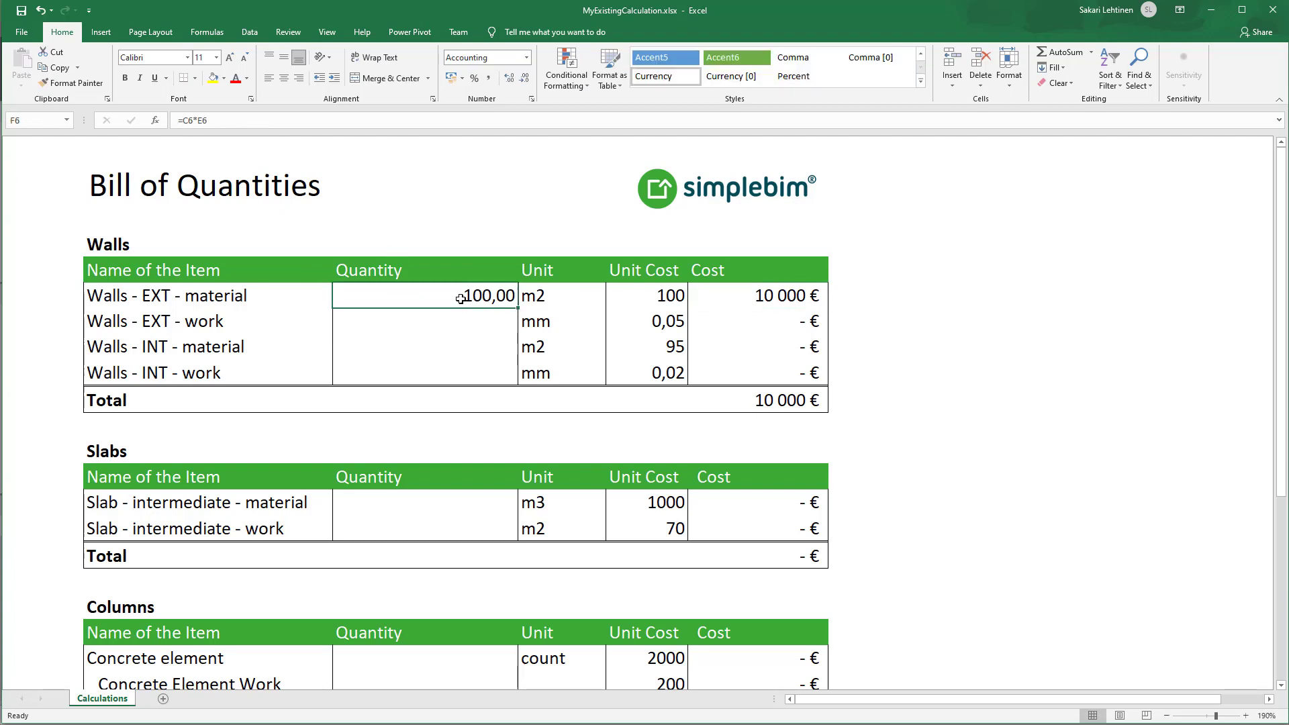
{"action": "key", "text": "Delete"}
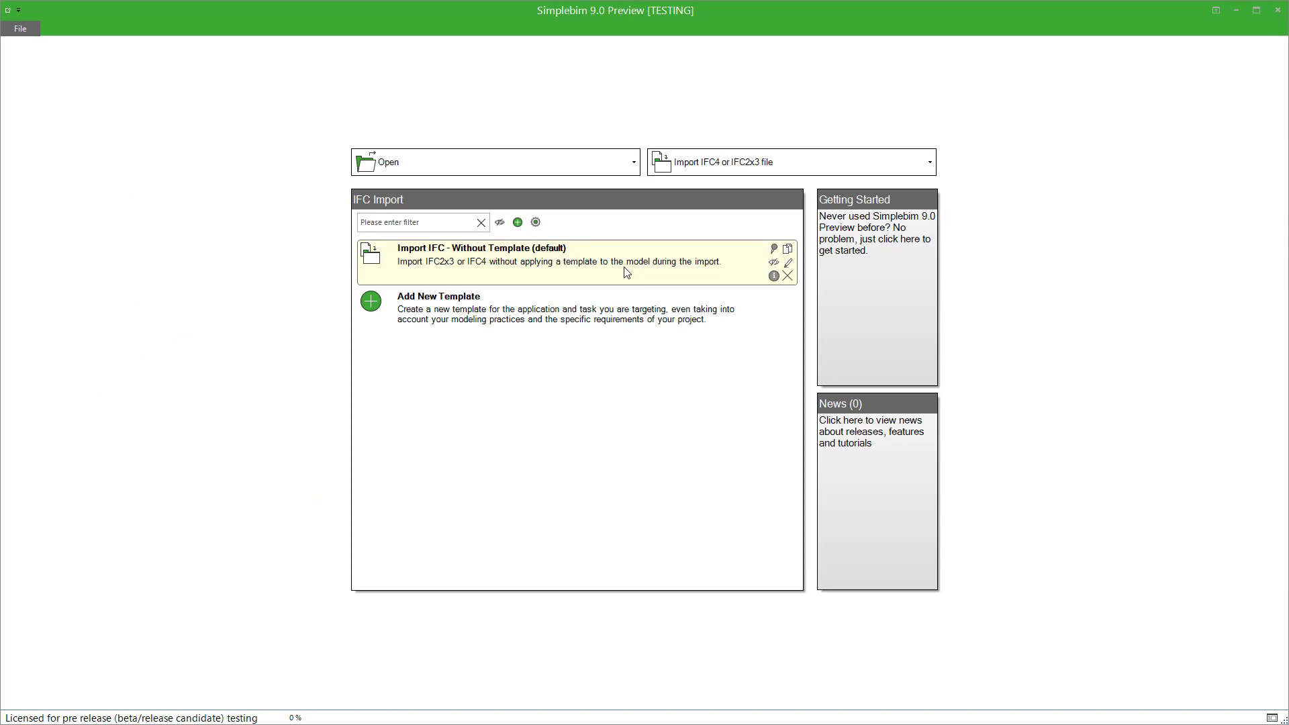
Import DC-Building.ifc without a template.
{"action": "left_click", "coordinate": [626, 272]}
{"action": "left_click", "coordinate": [108, 102]}
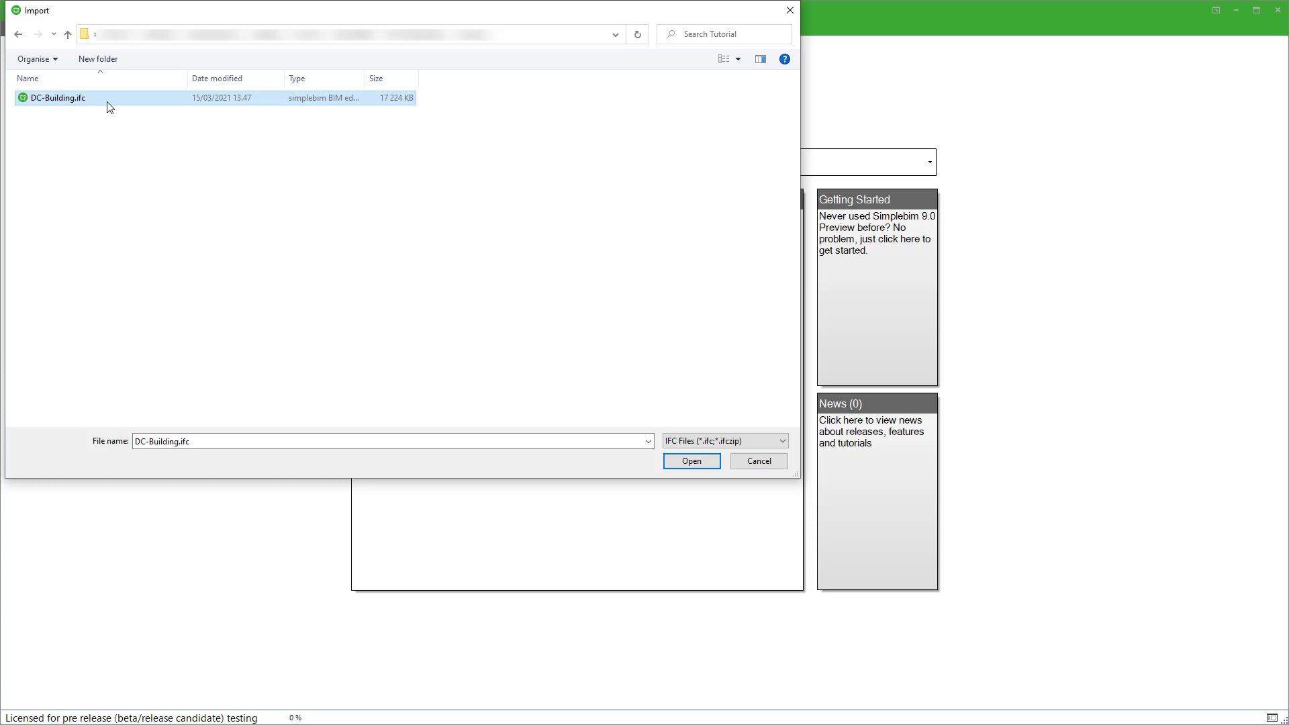
{"action": "left_click", "coordinate": [692, 460]}
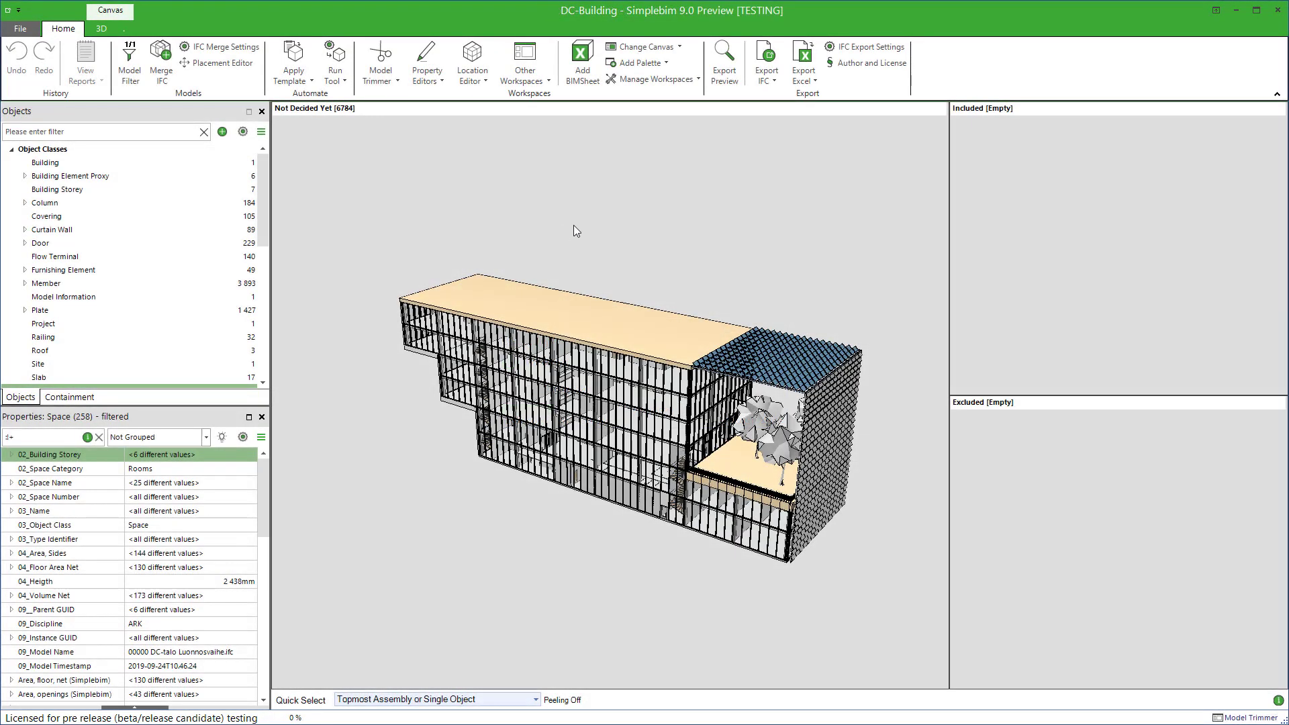
Add a BIM Sheet and dock it below the 3D model view.
{"action": "left_click", "coordinate": [725, 64]}
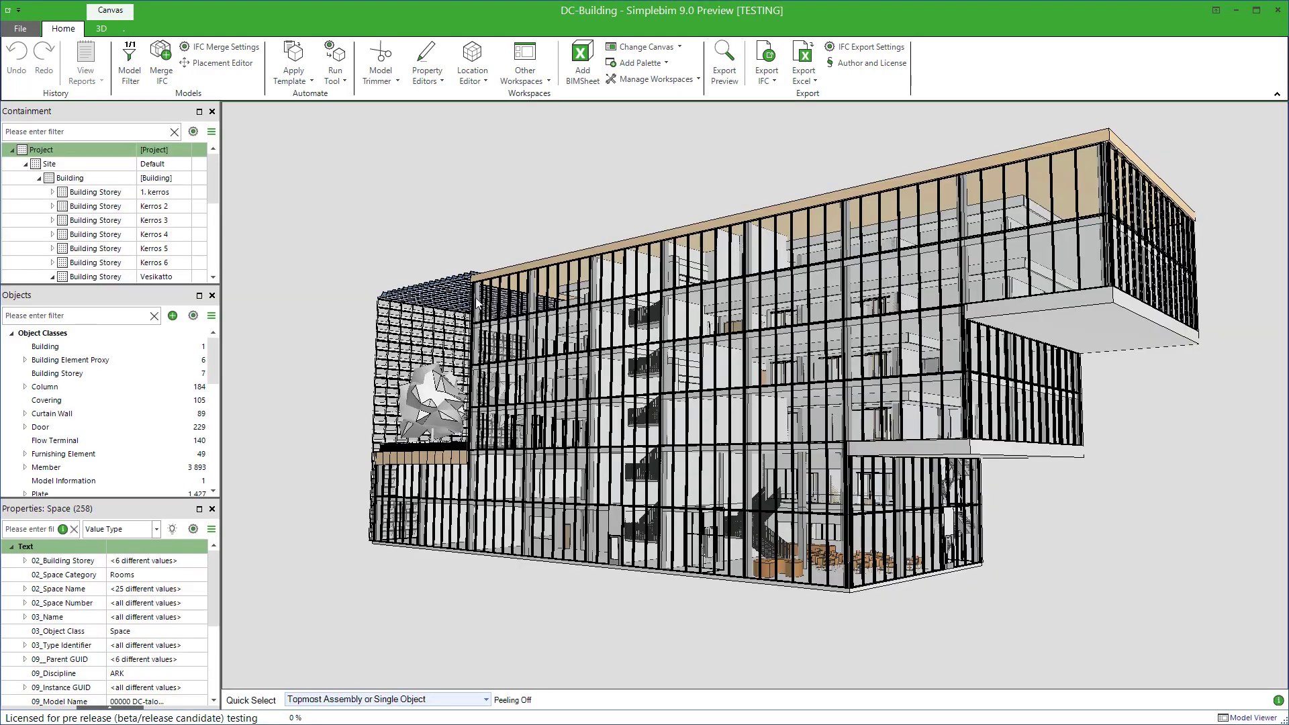
{"action": "left_click", "coordinate": [581, 72]}
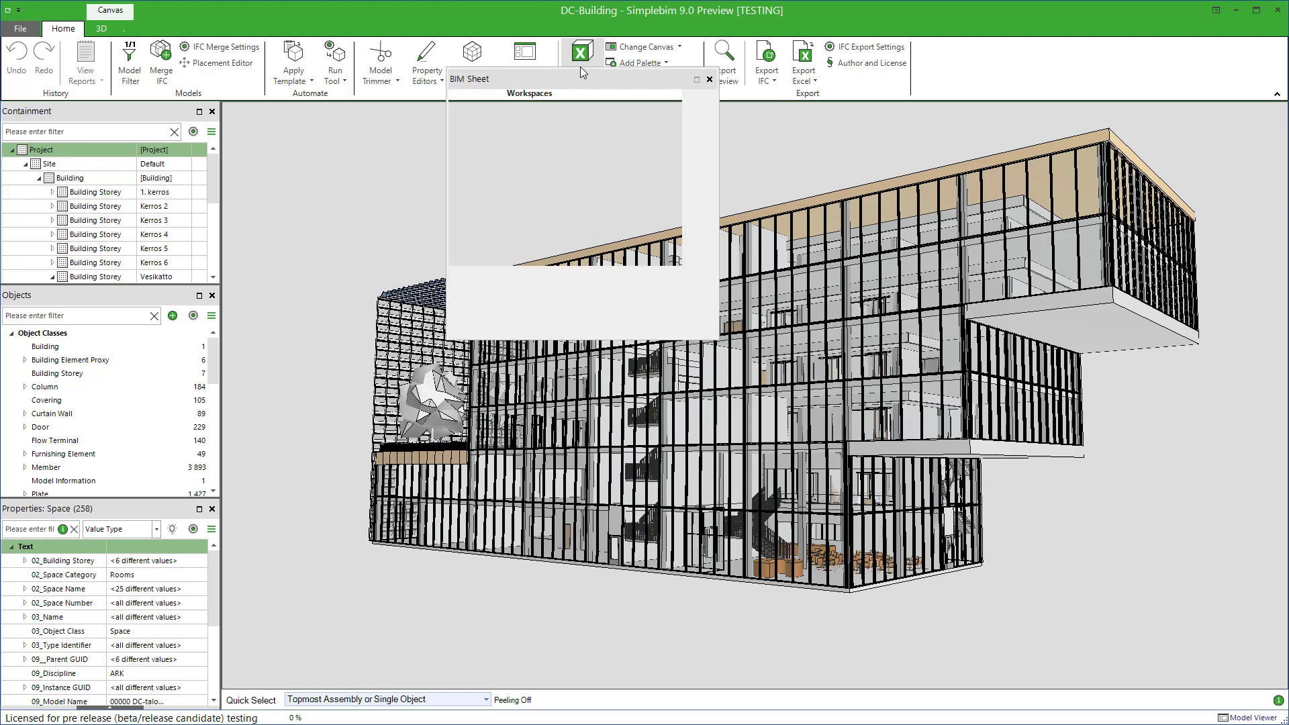
{"action": "left_click_drag", "start_coordinate": [584, 84], "coordinate": [751, 429]}
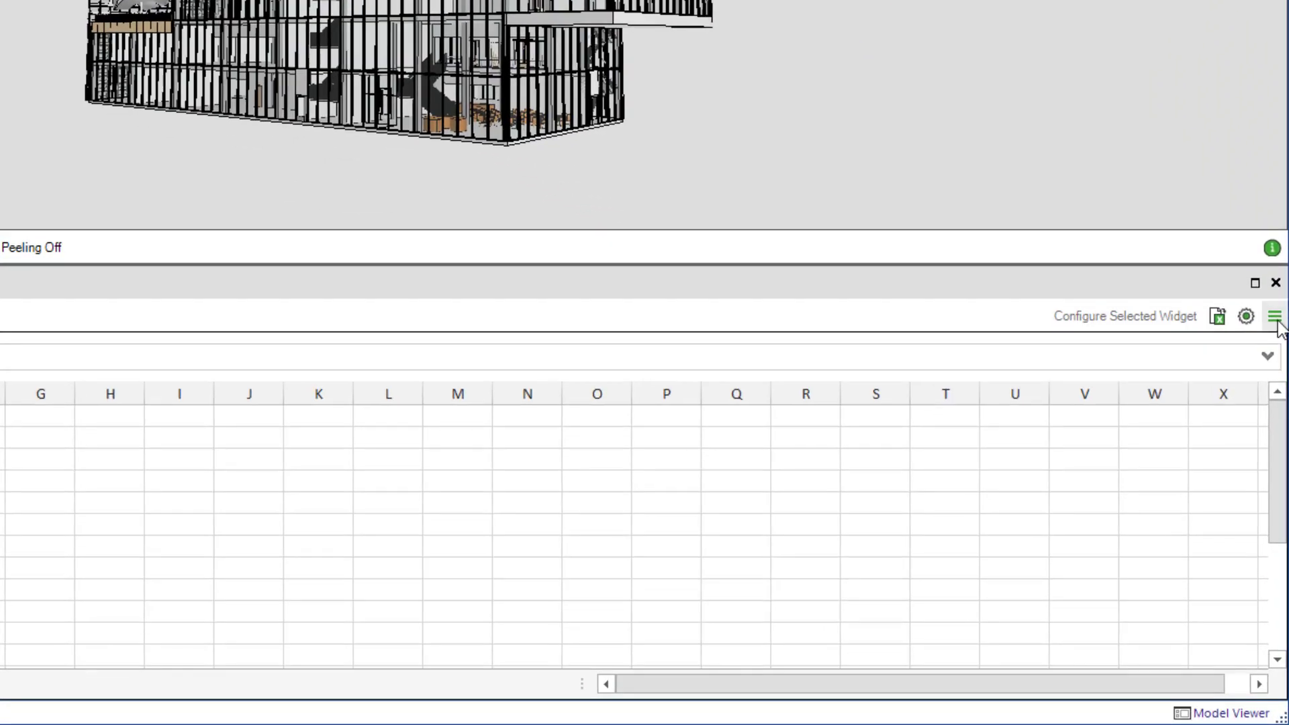
Open MyExistingCalculation.xlsx through Open BIM Sheet to show its Calculations bill.
{"action": "left_click", "coordinate": [1274, 316]}
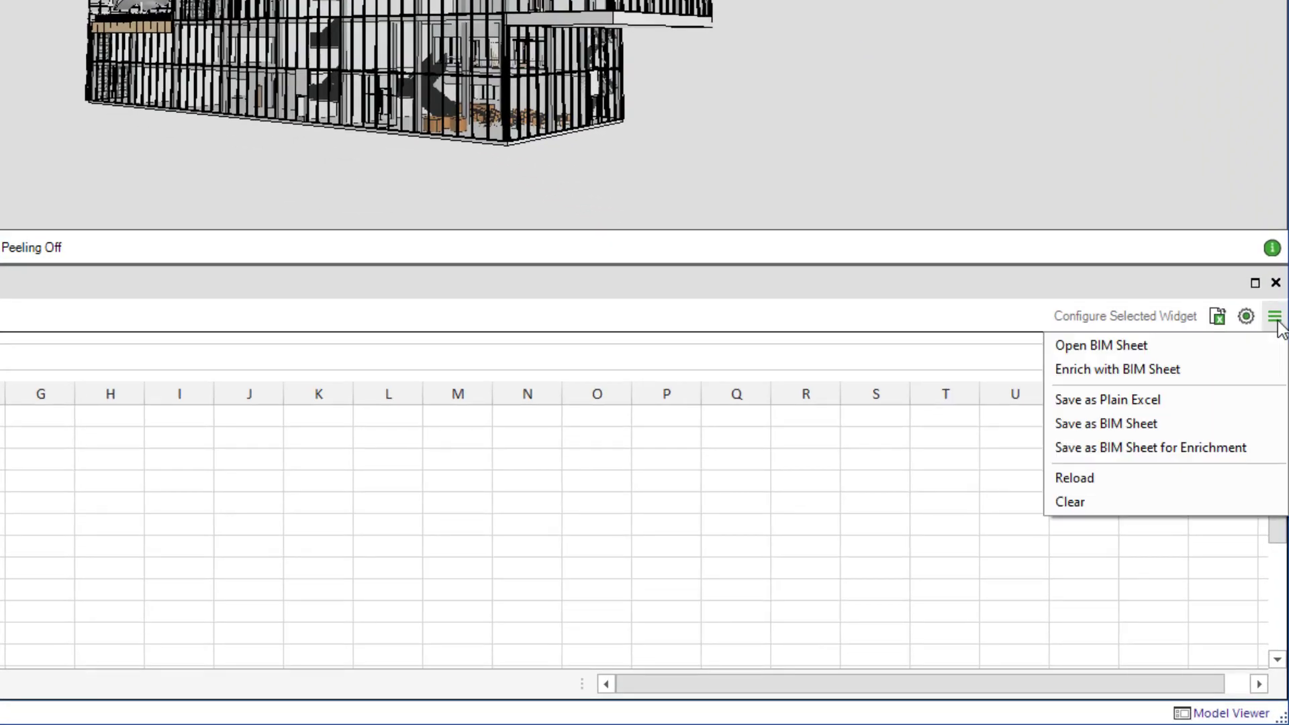
{"action": "left_click", "coordinate": [1238, 346]}
{"action": "left_click", "coordinate": [148, 98]}
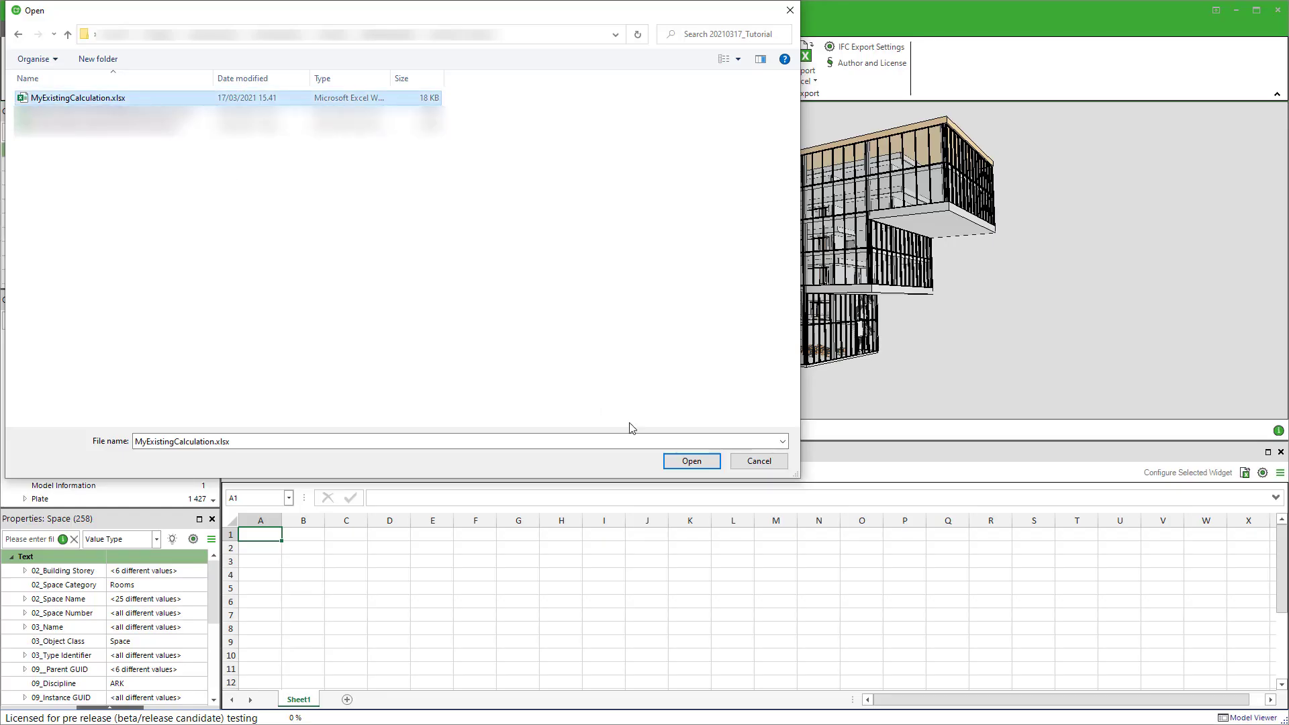
{"action": "left_click", "coordinate": [691, 461]}
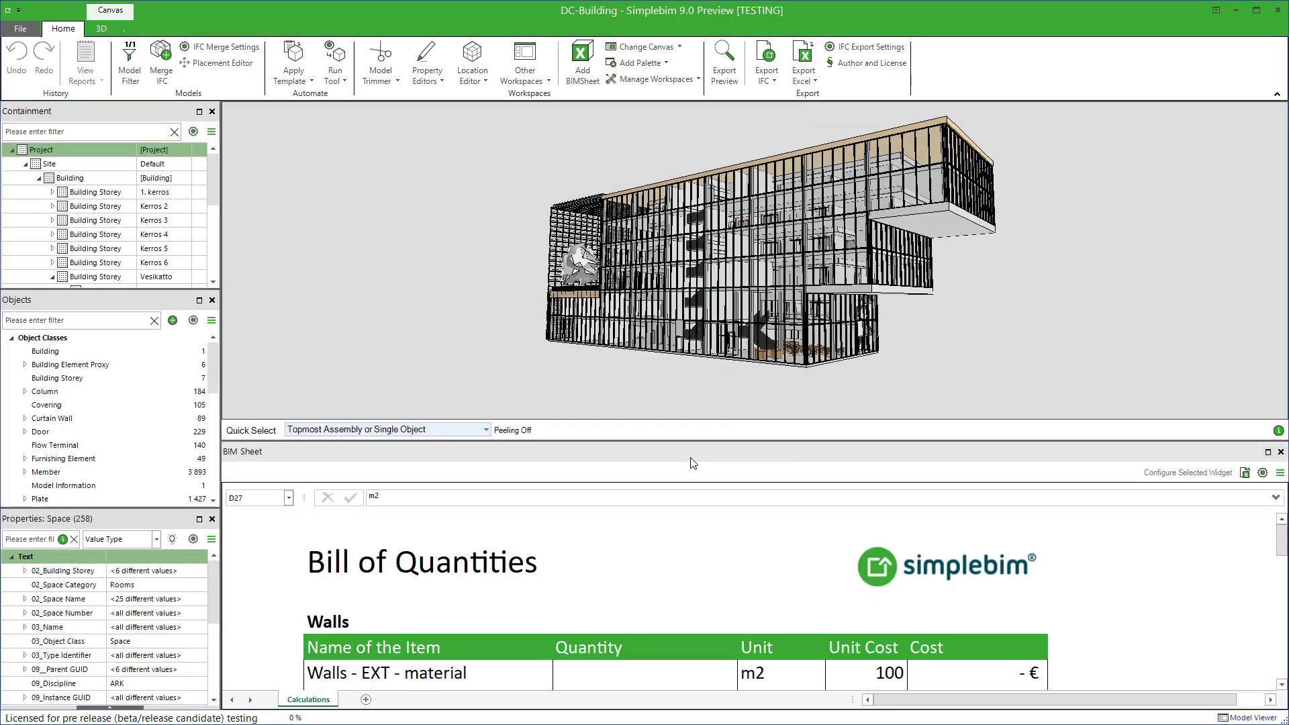
{"action": "mouse_move", "coordinate": [1283, 545]}
{"action": "left_mouse_down"}
{"action": "mouse_move", "coordinate": [1277, 671]}
{"action": "mouse_move", "coordinate": [1282, 524]}
{"action": "left_mouse_up"}
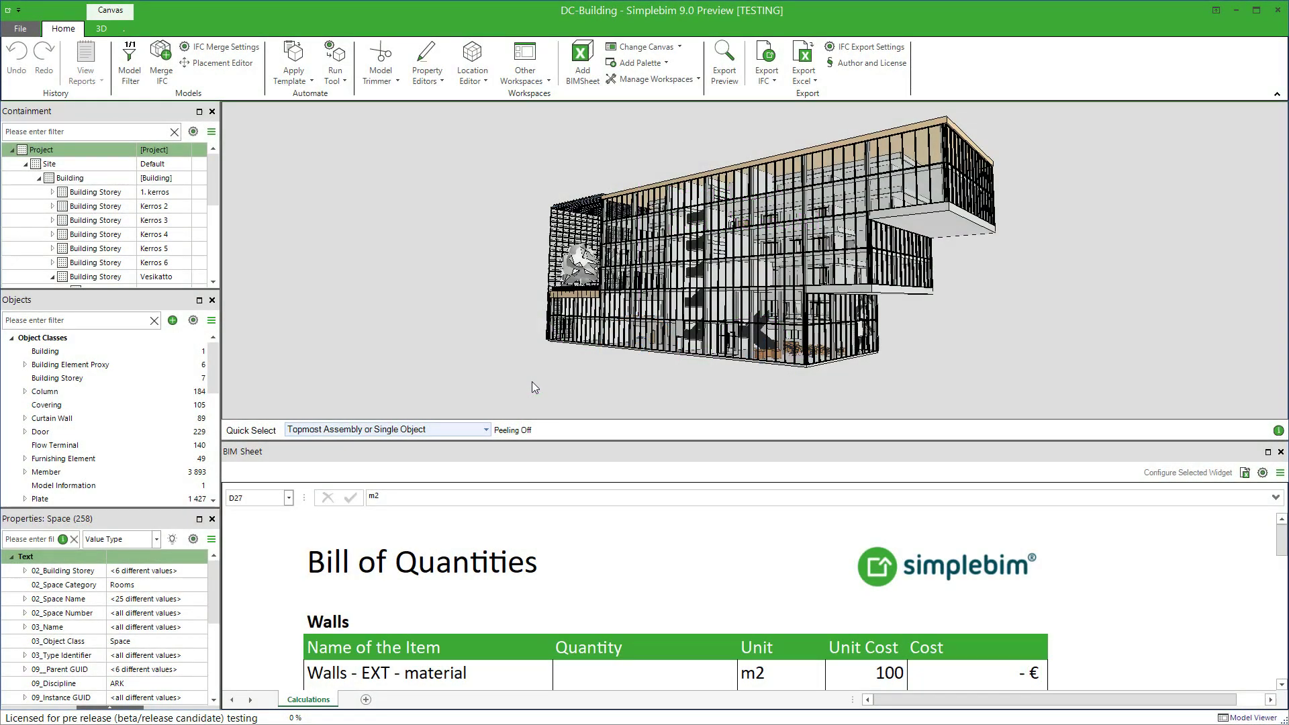
Add Sheet2 and drag the Wall class onto it to open BIM Sheet Configuration.
{"action": "left_click", "coordinate": [365, 700]}
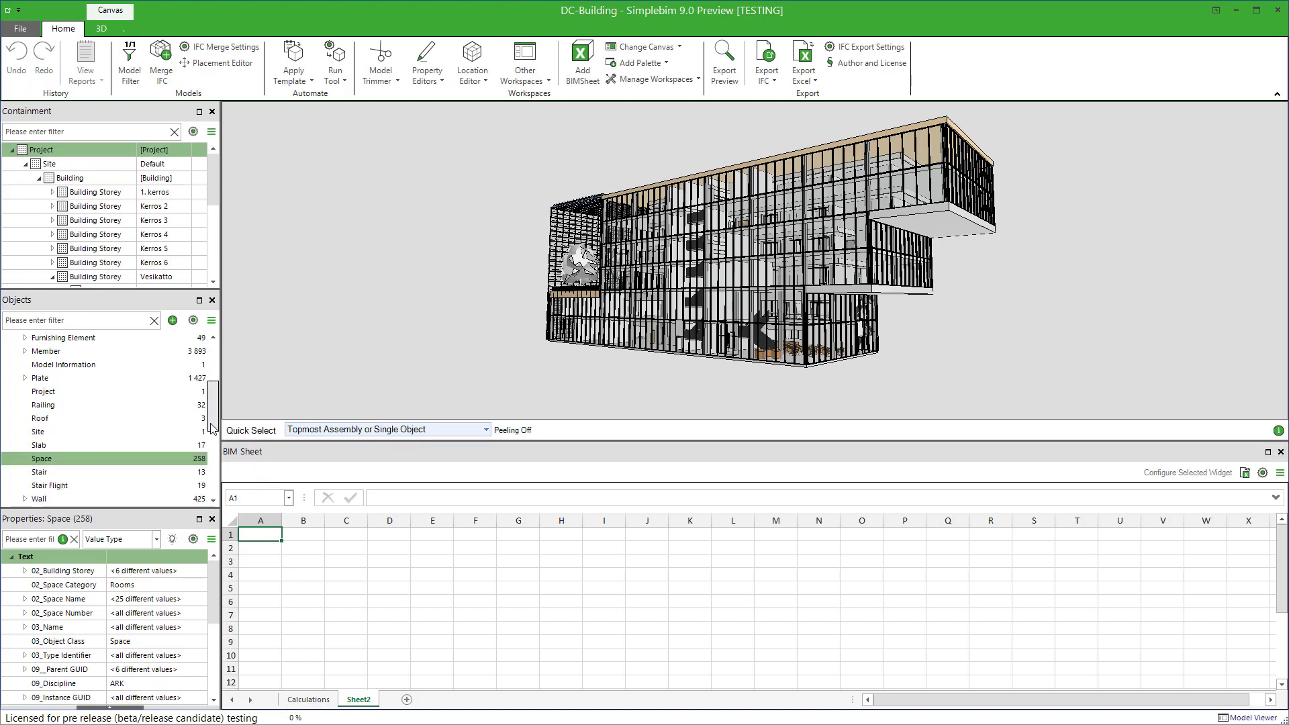
{"action": "scroll", "coordinate": [101, 416], "scroll_direction": "down", "scroll_amount": 3}
{"action": "left_click_drag", "start_coordinate": [78, 433], "coordinate": [298, 549]}
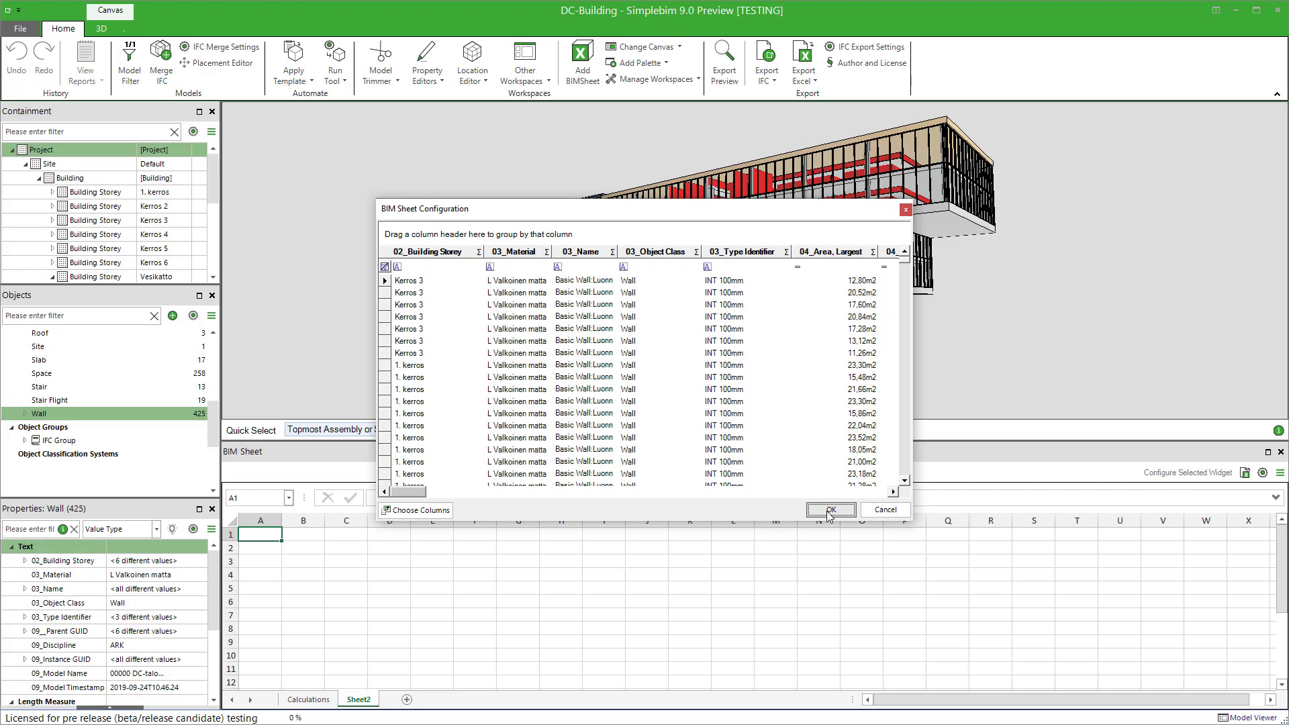
Hide all property columns, then make 02_Building Storey and 03_Type Identifier visible.
{"action": "left_click", "coordinate": [434, 516]}
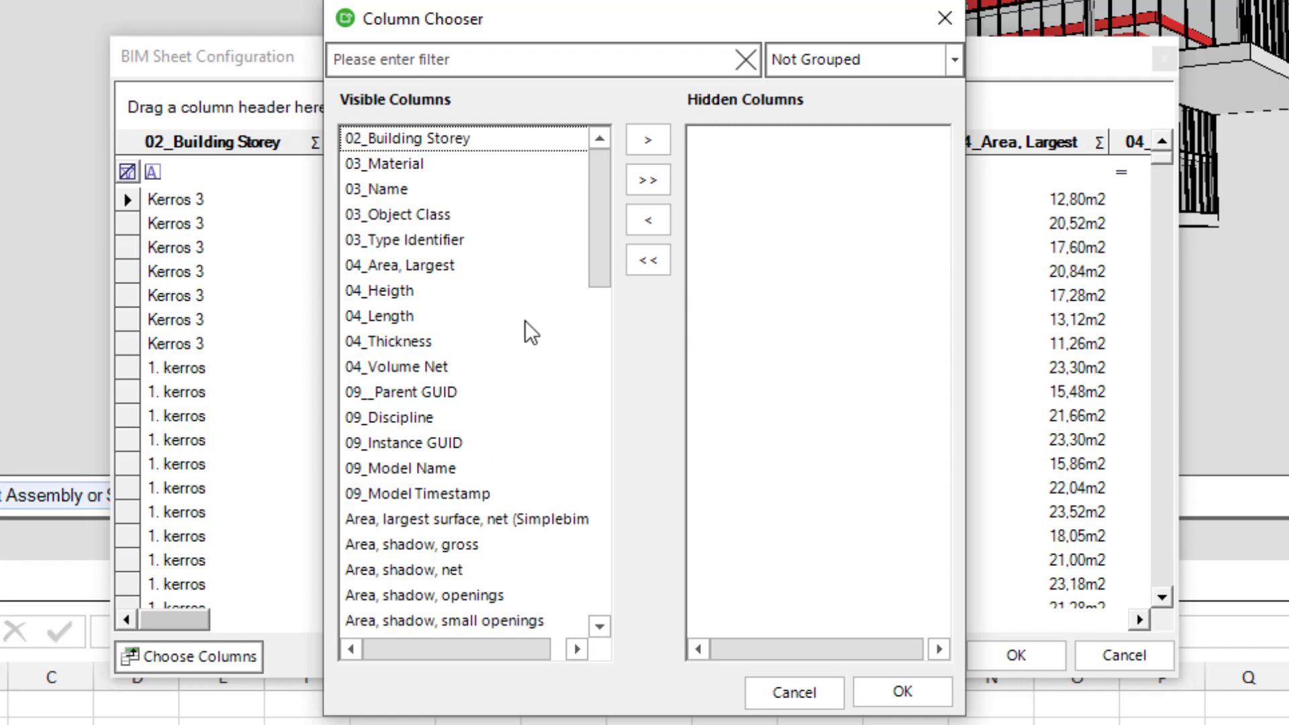
{"action": "left_click", "coordinate": [661, 184]}
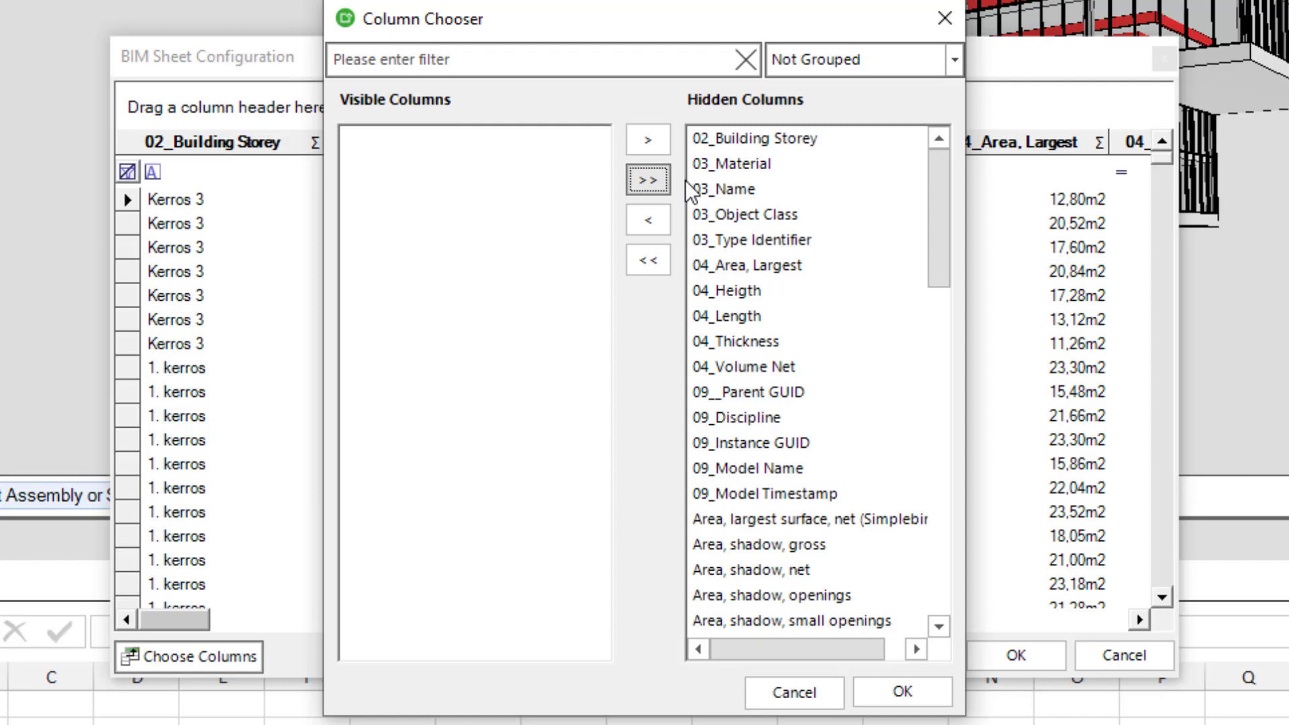
{"action": "left_click_drag", "start_coordinate": [758, 138], "coordinate": [539, 172]}
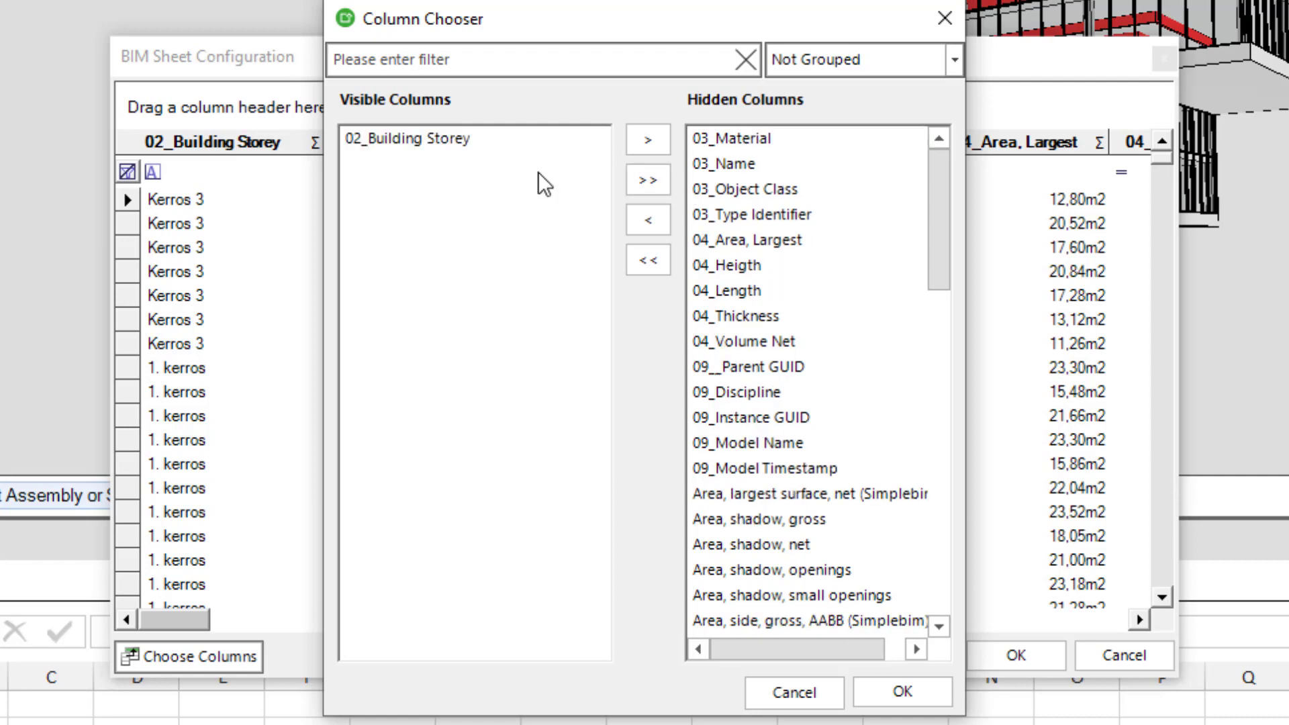
{"action": "left_click", "coordinate": [757, 216]}
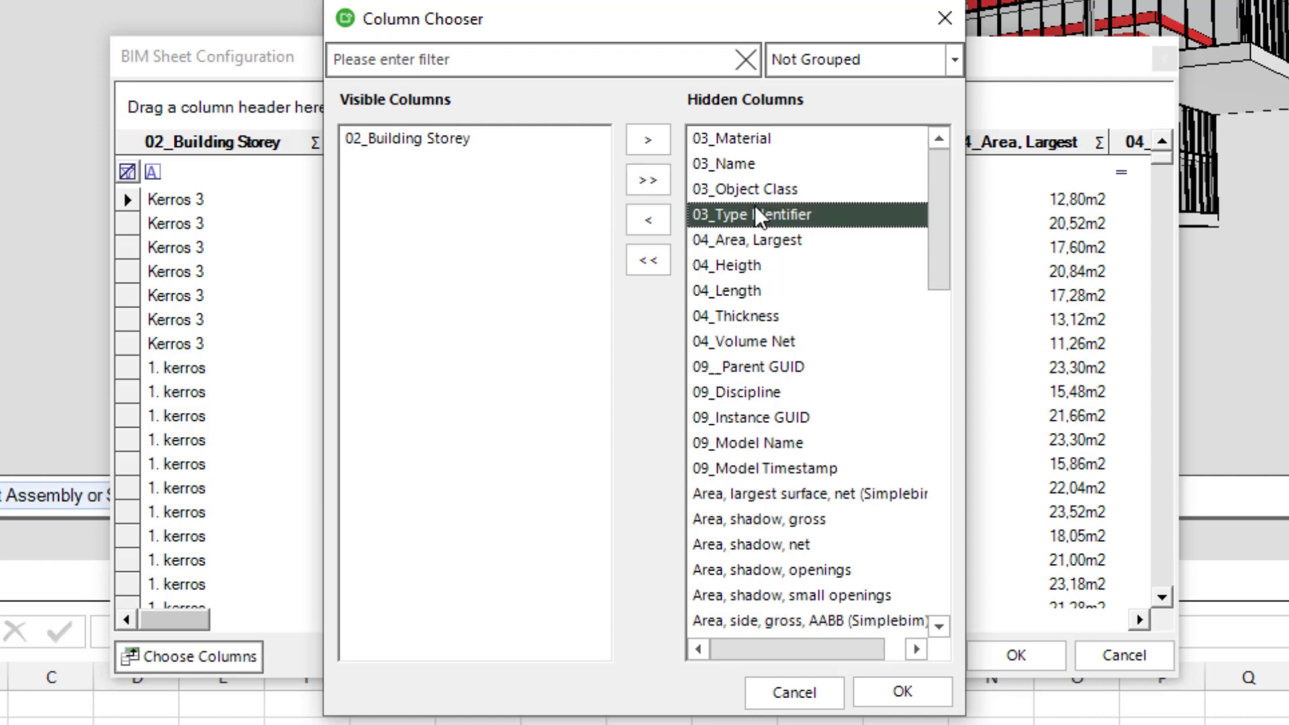
{"action": "left_click", "coordinate": [660, 220]}
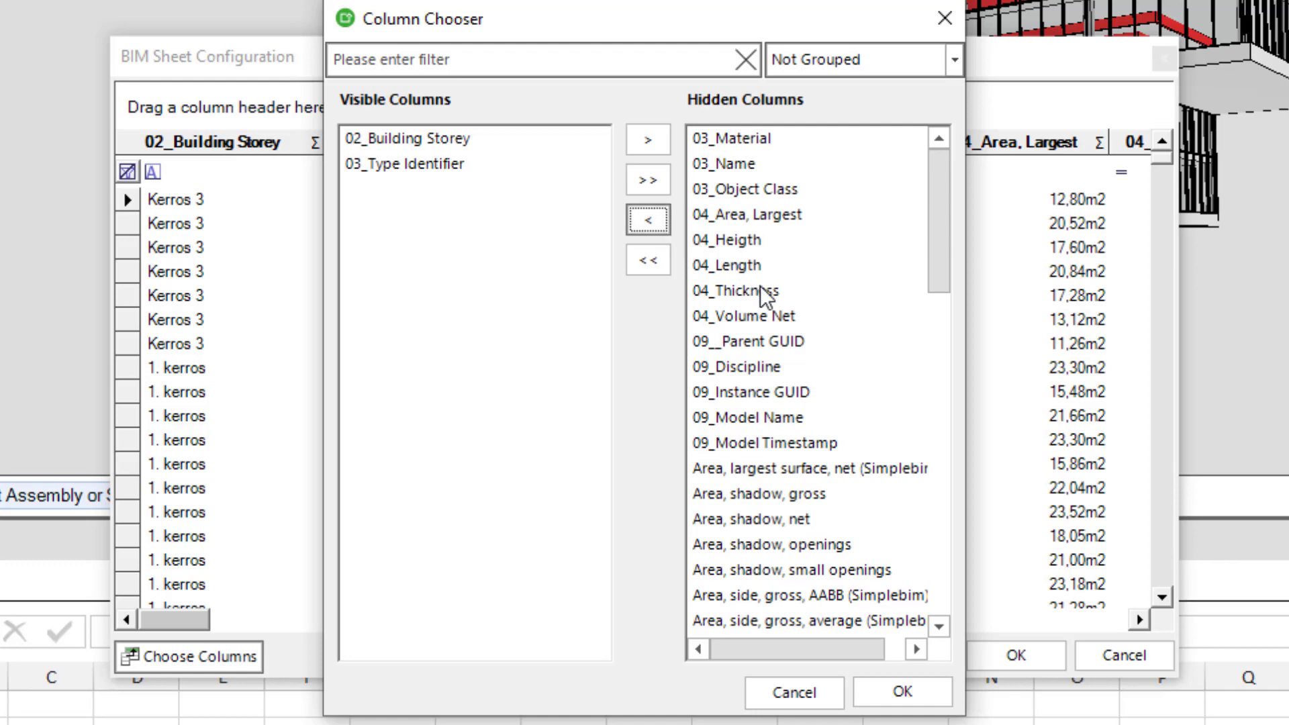
{"action": "left_click_drag", "start_coordinate": [939, 289], "coordinate": [949, 367]}
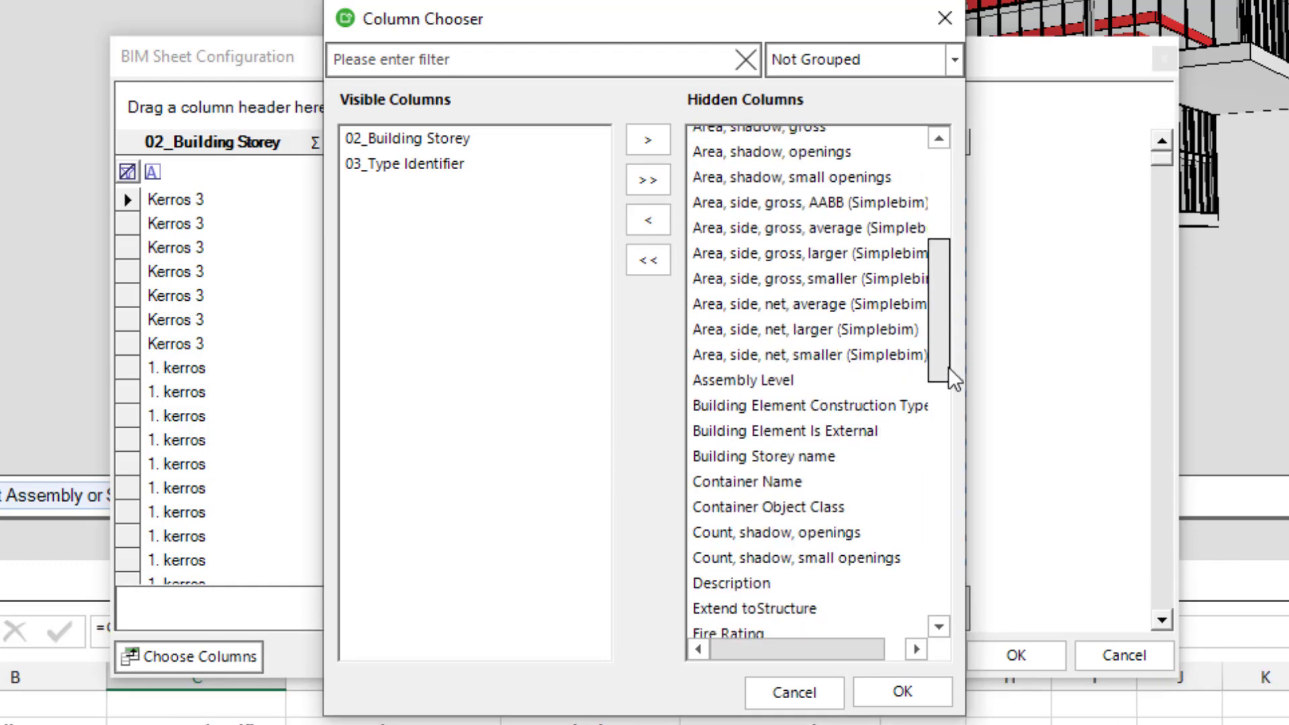
Filter columns for 'leng', make 04_Length visible, then clear the filter.
{"action": "left_click", "coordinate": [395, 59]}
{"action": "type", "text": "leng"}
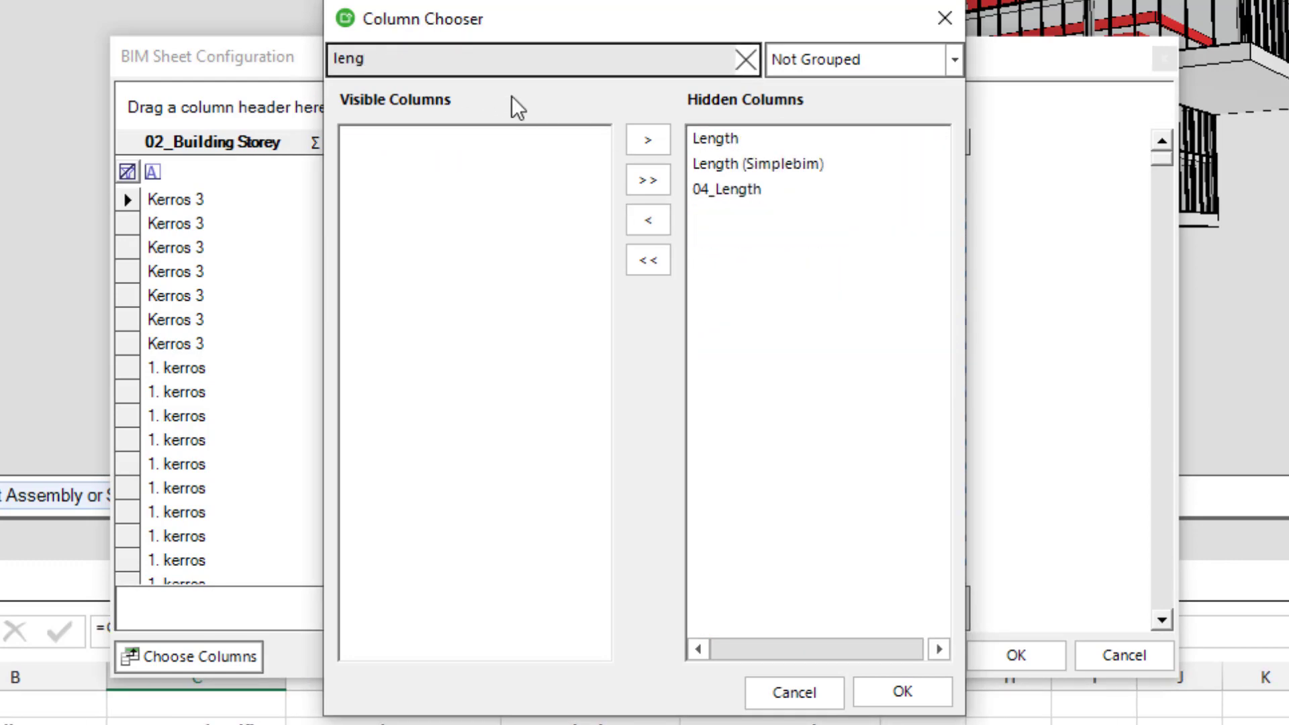
{"action": "left_click", "coordinate": [703, 194]}
{"action": "left_click", "coordinate": [649, 220]}
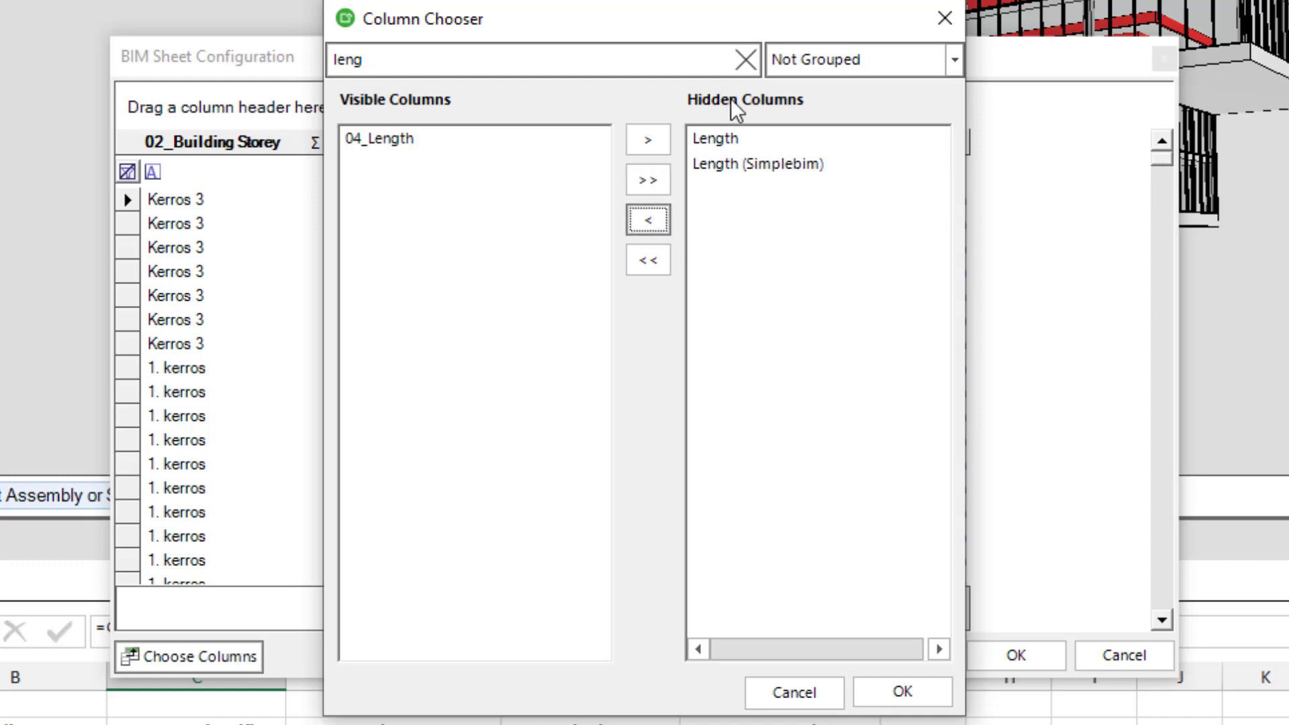
{"action": "left_click", "coordinate": [746, 60]}
{"action": "left_click", "coordinate": [953, 59]}
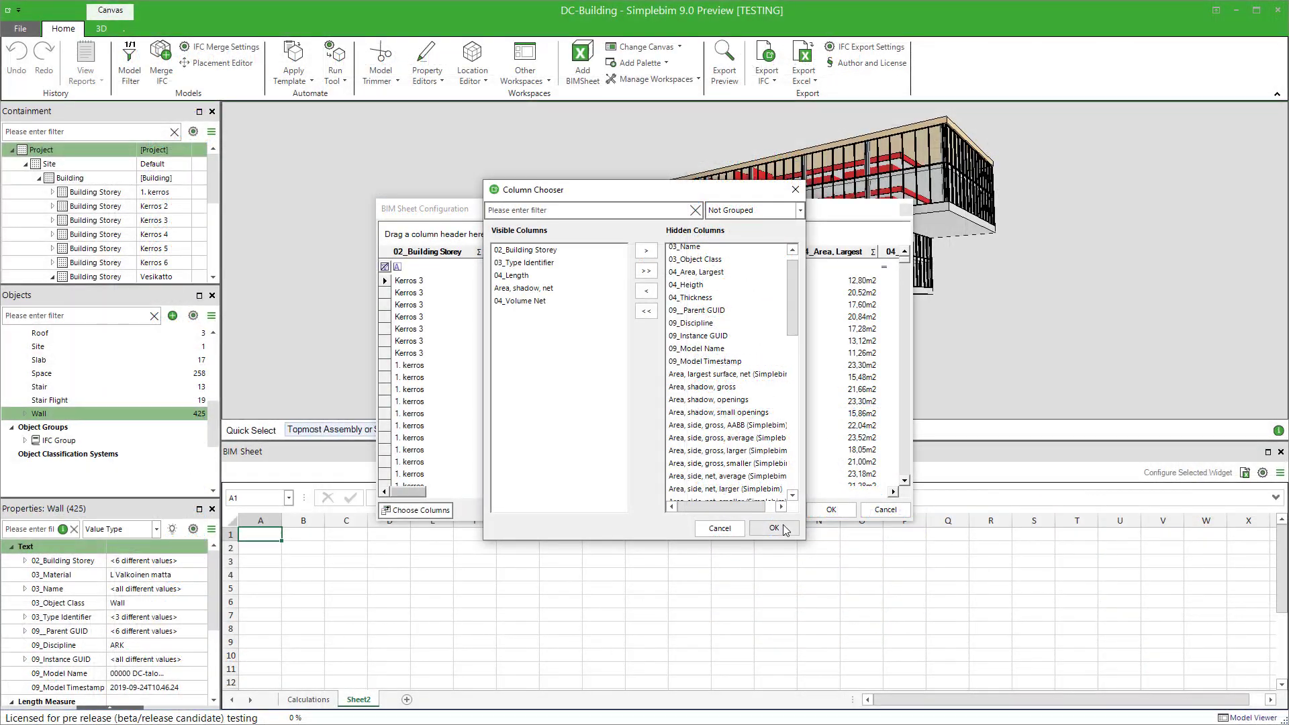
{"action": "left_click", "coordinate": [779, 527]}
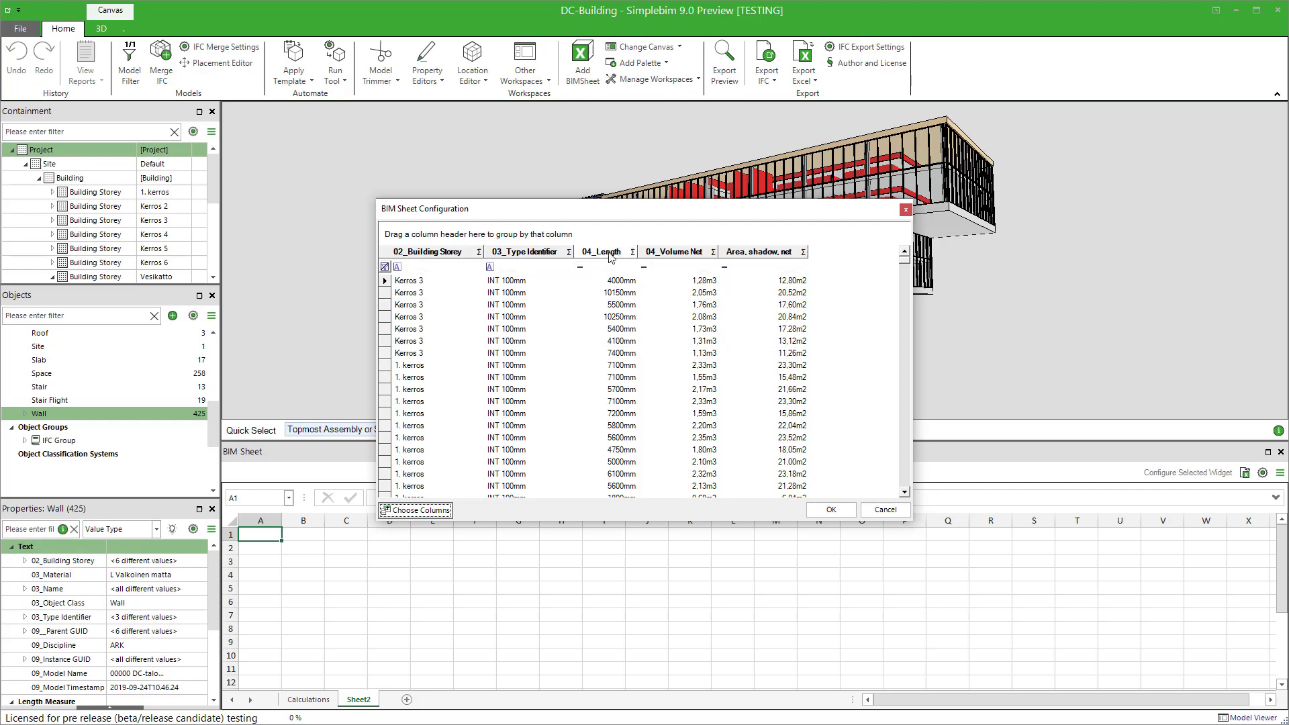
Move 04_Length to the last column, count Type Identifier values and sum Volume Net.
{"action": "left_click_drag", "start_coordinate": [607, 255], "coordinate": [786, 256]}
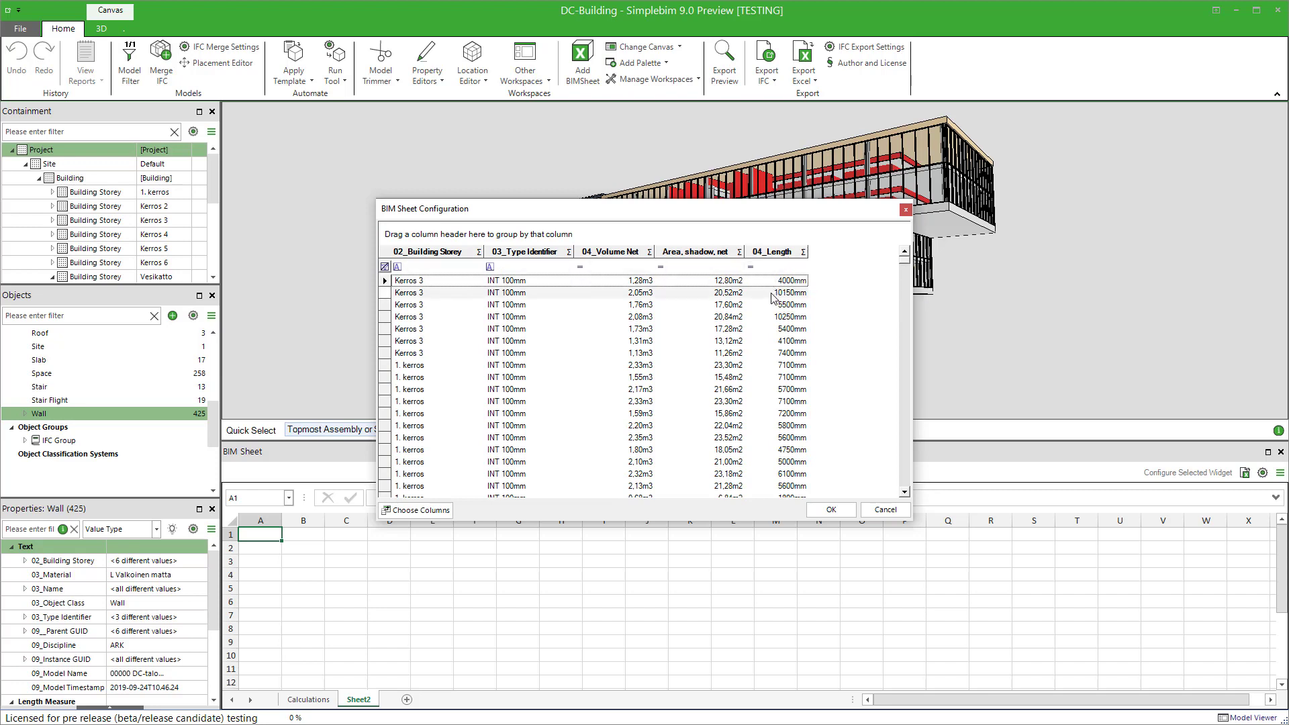
{"action": "left_click", "coordinate": [569, 253]}
{"action": "left_click", "coordinate": [504, 312]}
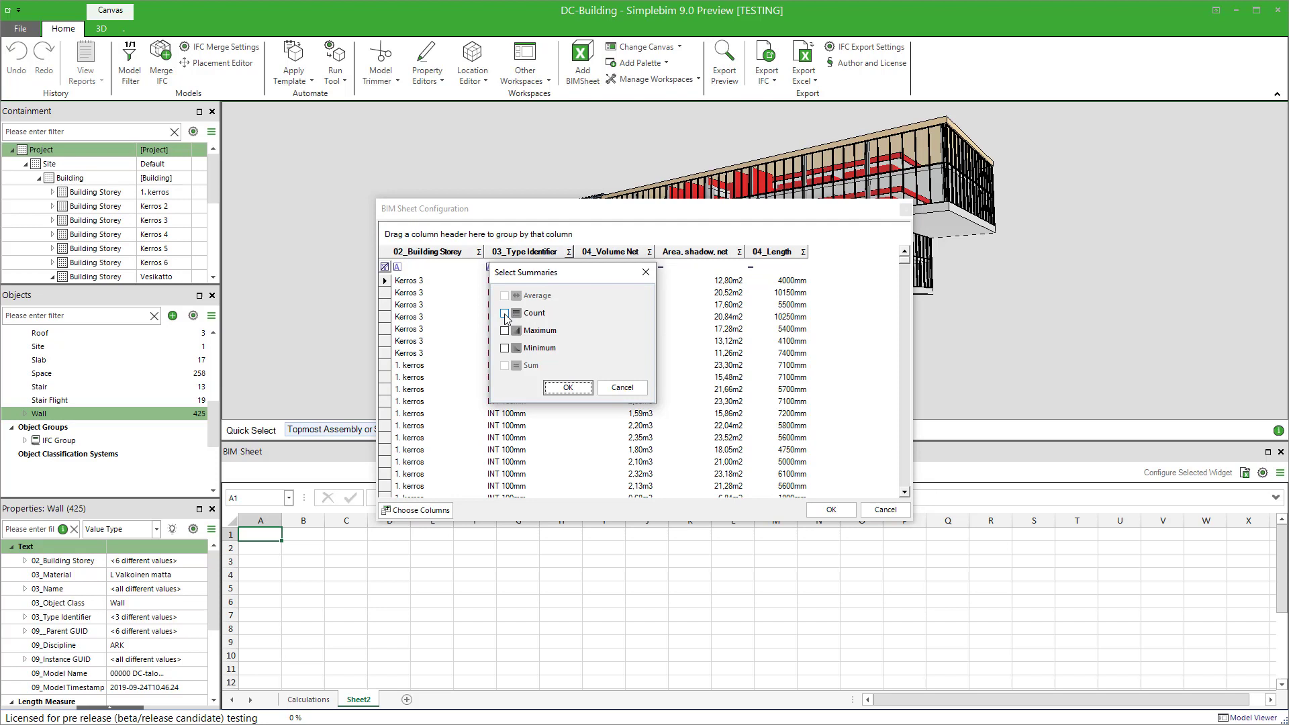
{"action": "left_click", "coordinate": [568, 388]}
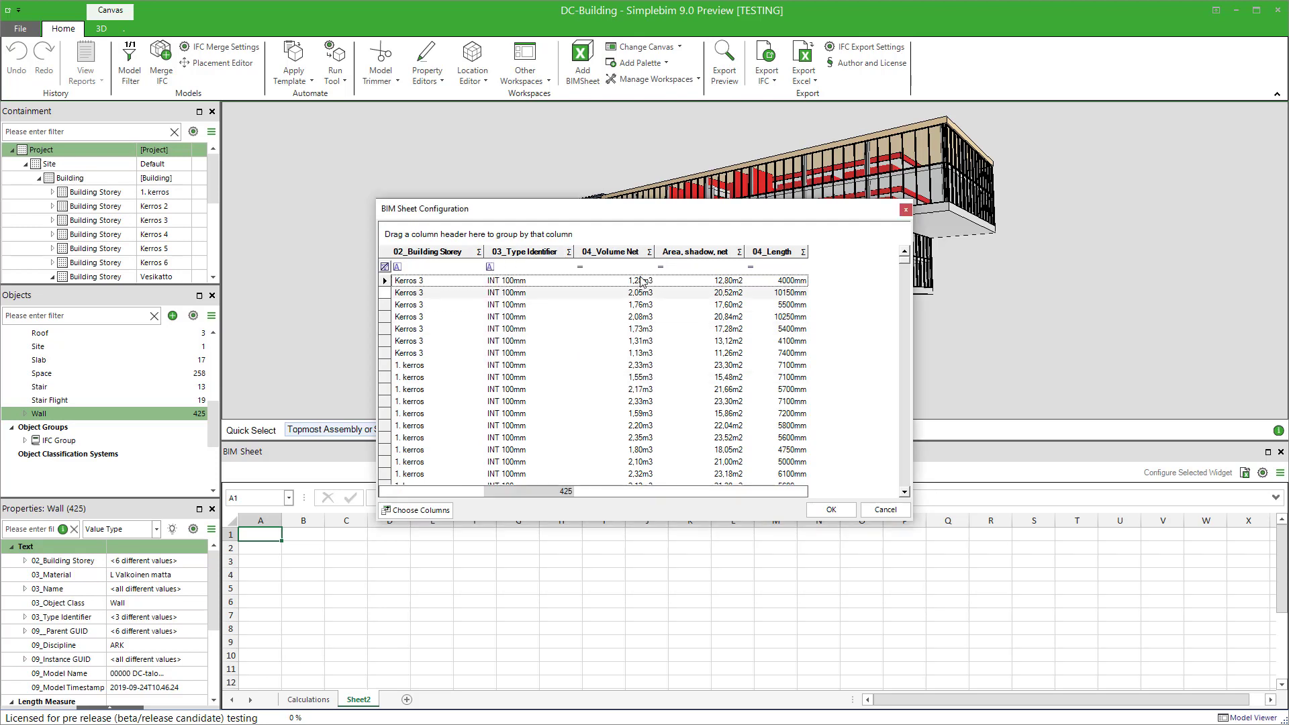
{"action": "left_click", "coordinate": [649, 251]}
{"action": "left_click", "coordinate": [594, 365]}
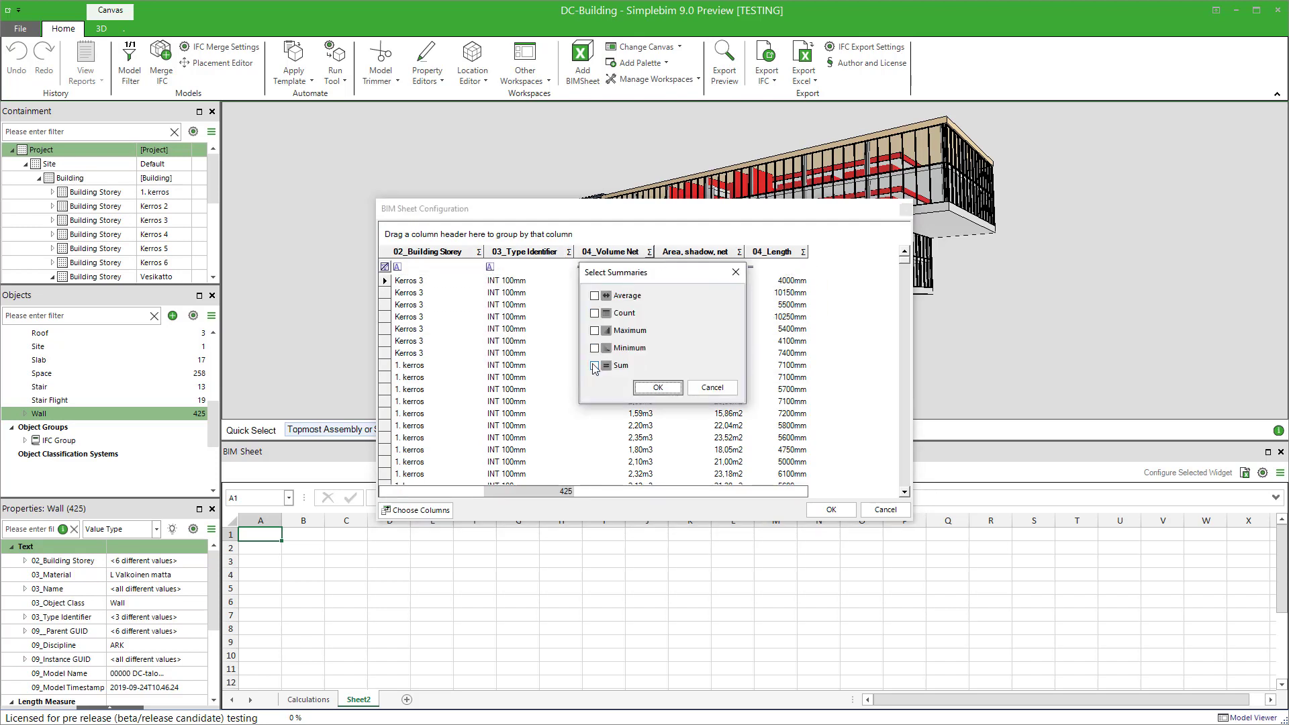
{"action": "left_click", "coordinate": [658, 388]}
Sum the shadow net area and give 04_Length both Sum and Average summaries.
{"action": "left_click", "coordinate": [739, 252]}
{"action": "left_click", "coordinate": [675, 365]}
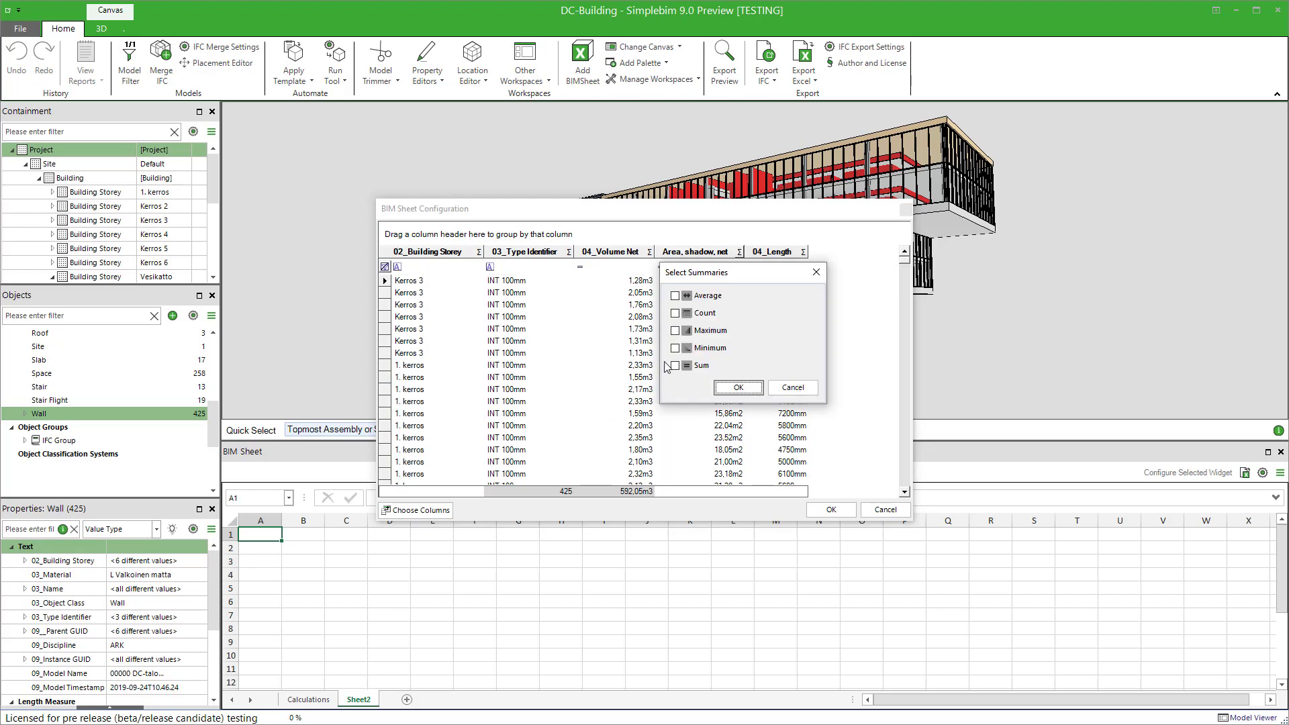
{"action": "left_click", "coordinate": [738, 388]}
{"action": "left_click", "coordinate": [804, 251]}
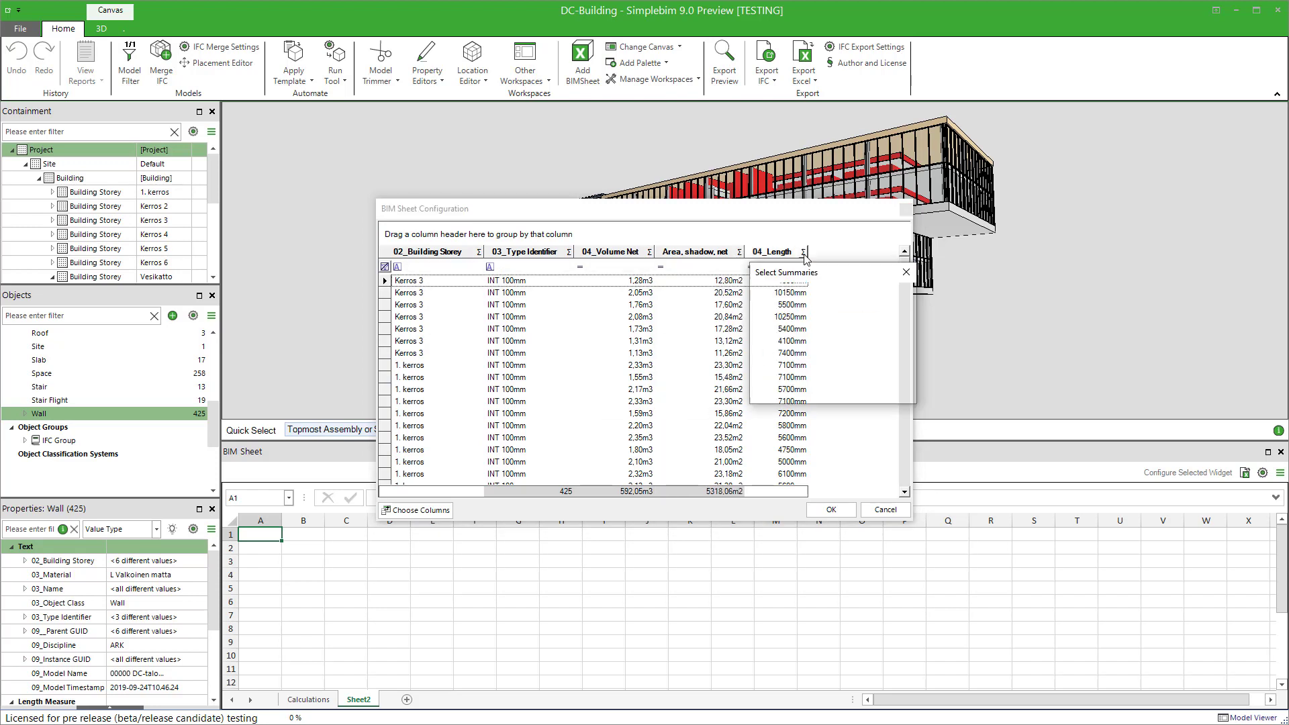
{"action": "left_click", "coordinate": [765, 366]}
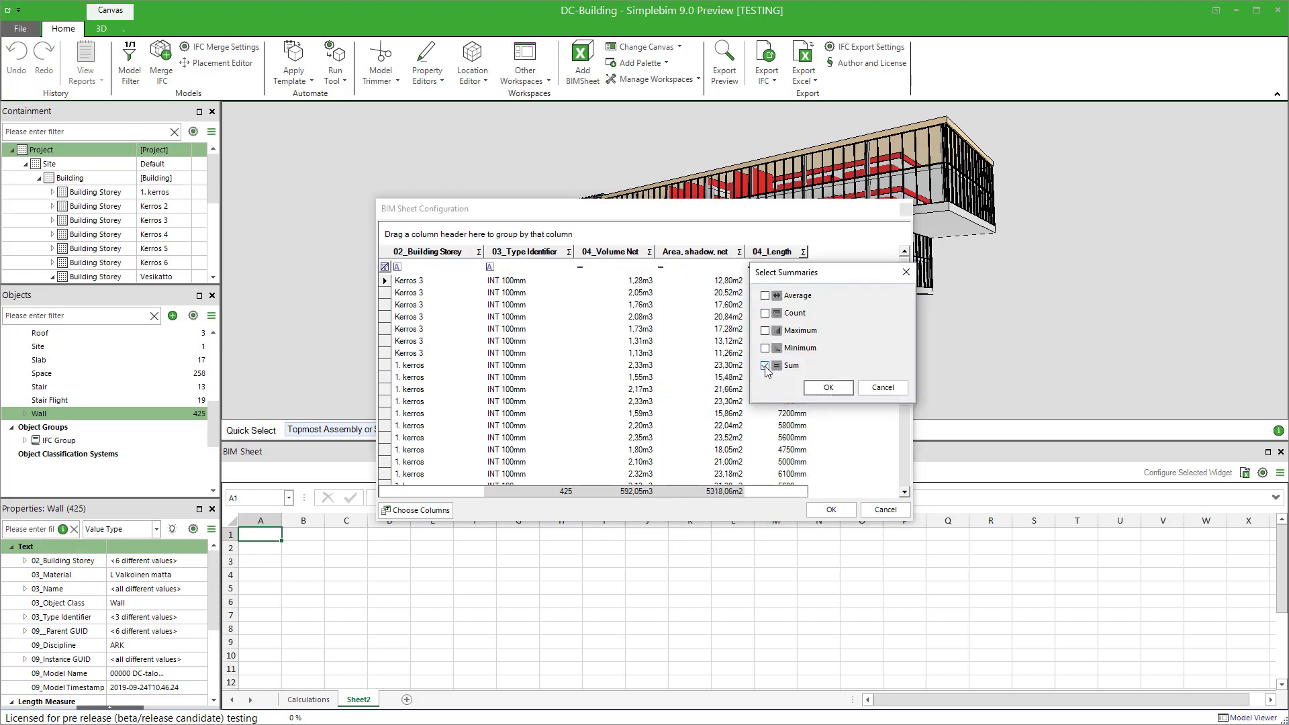
{"action": "left_click", "coordinate": [765, 296]}
{"action": "left_click", "coordinate": [828, 388]}
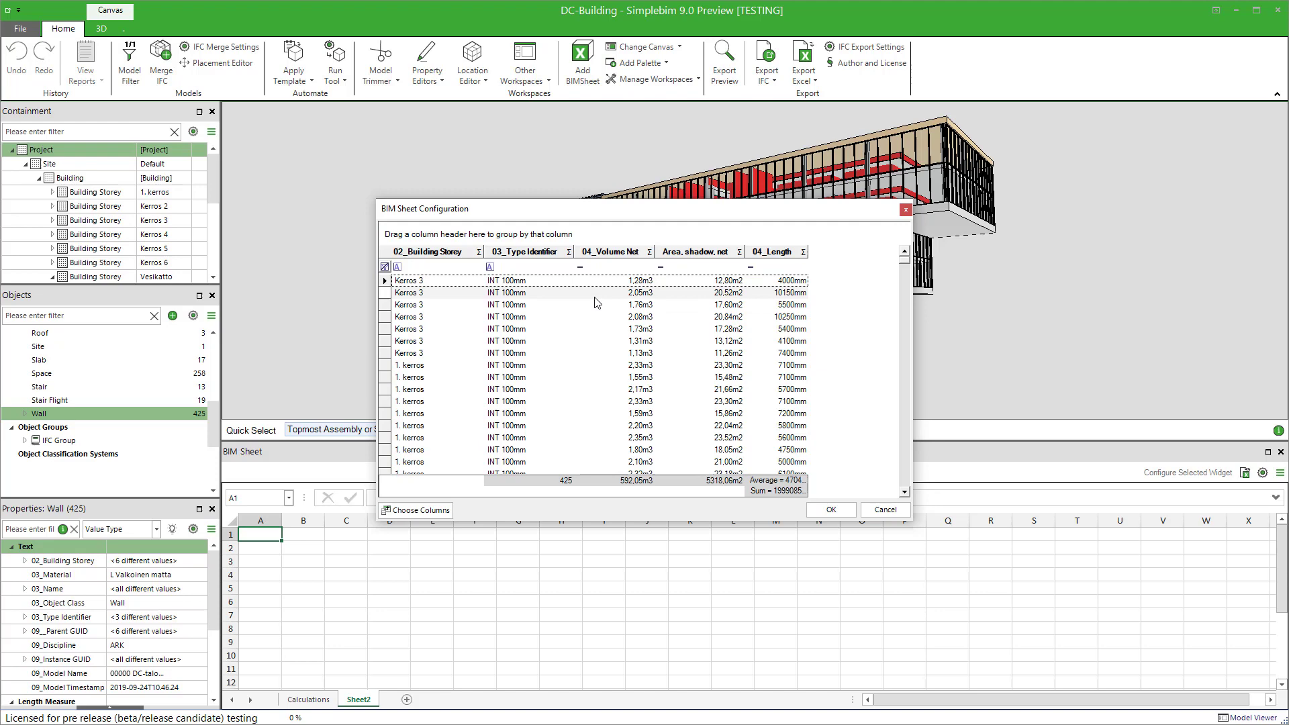
Filter Type Identifier to 'Starts with' INT, group by building storey, and apply.
{"action": "left_click", "coordinate": [494, 269]}
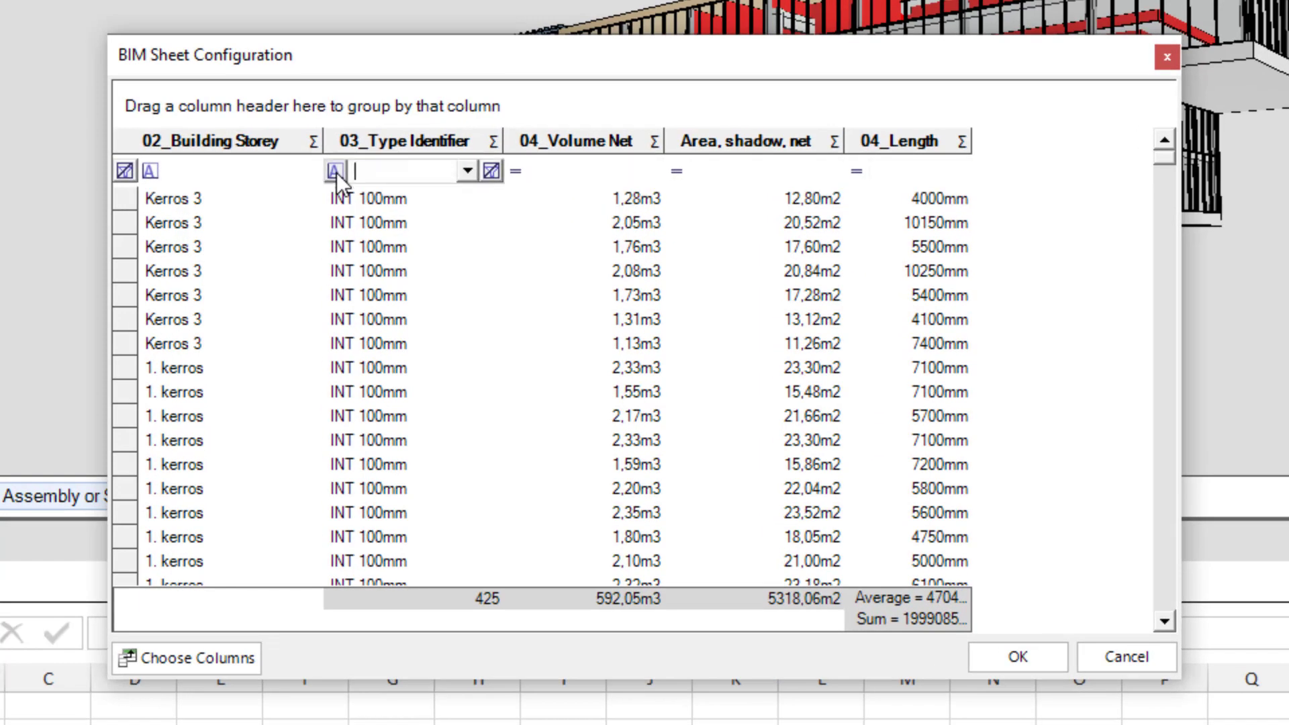
{"action": "left_click", "coordinate": [490, 267]}
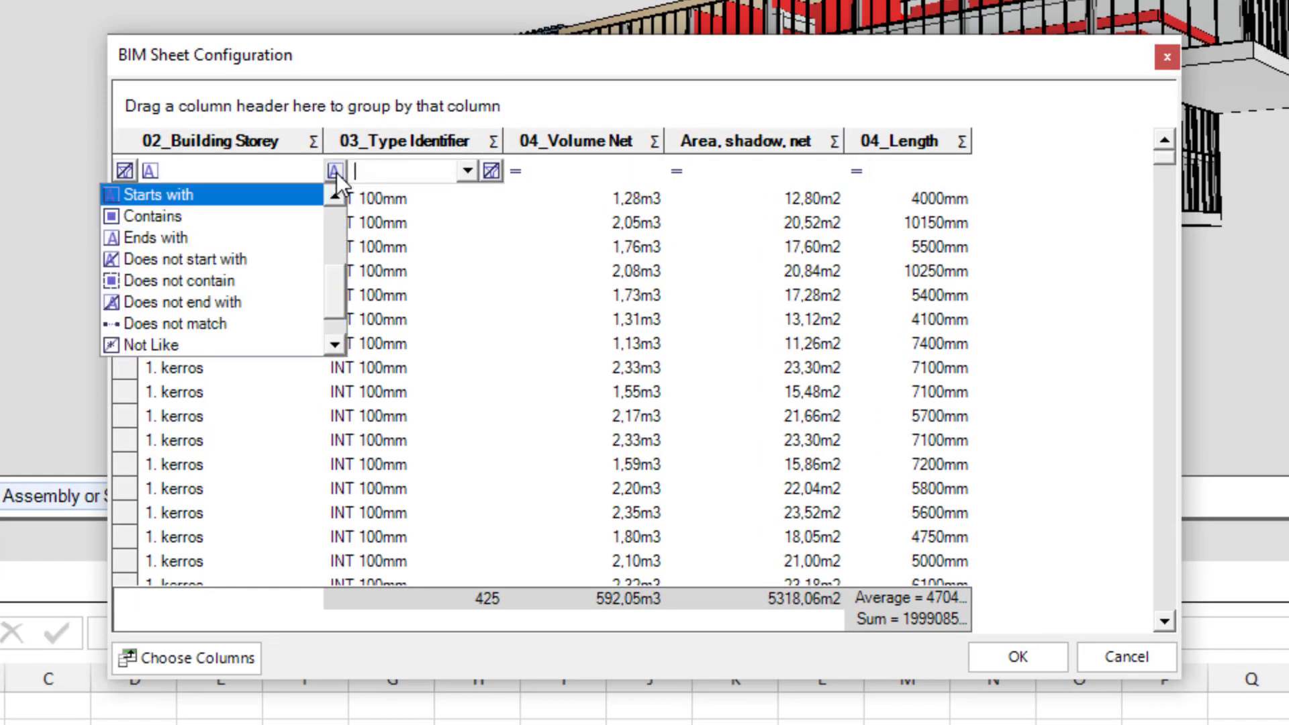
{"action": "left_click", "coordinate": [367, 173]}
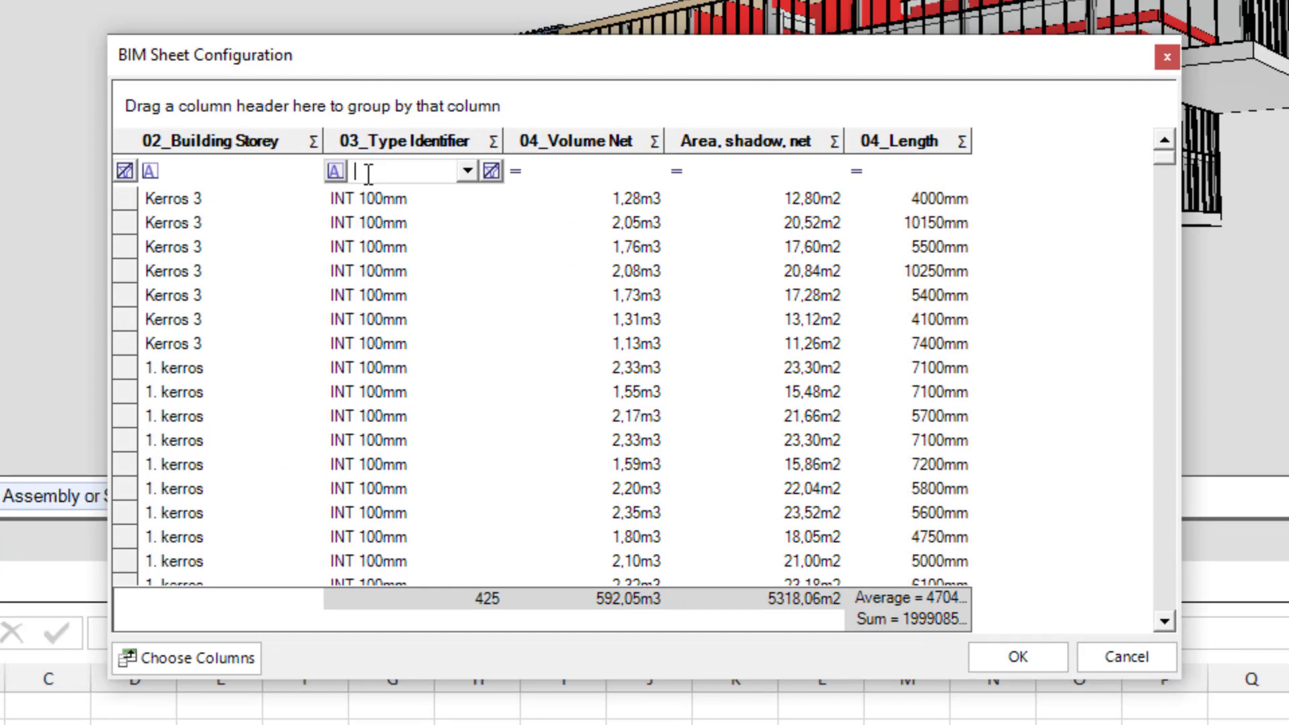
{"action": "type", "text": "INT"}
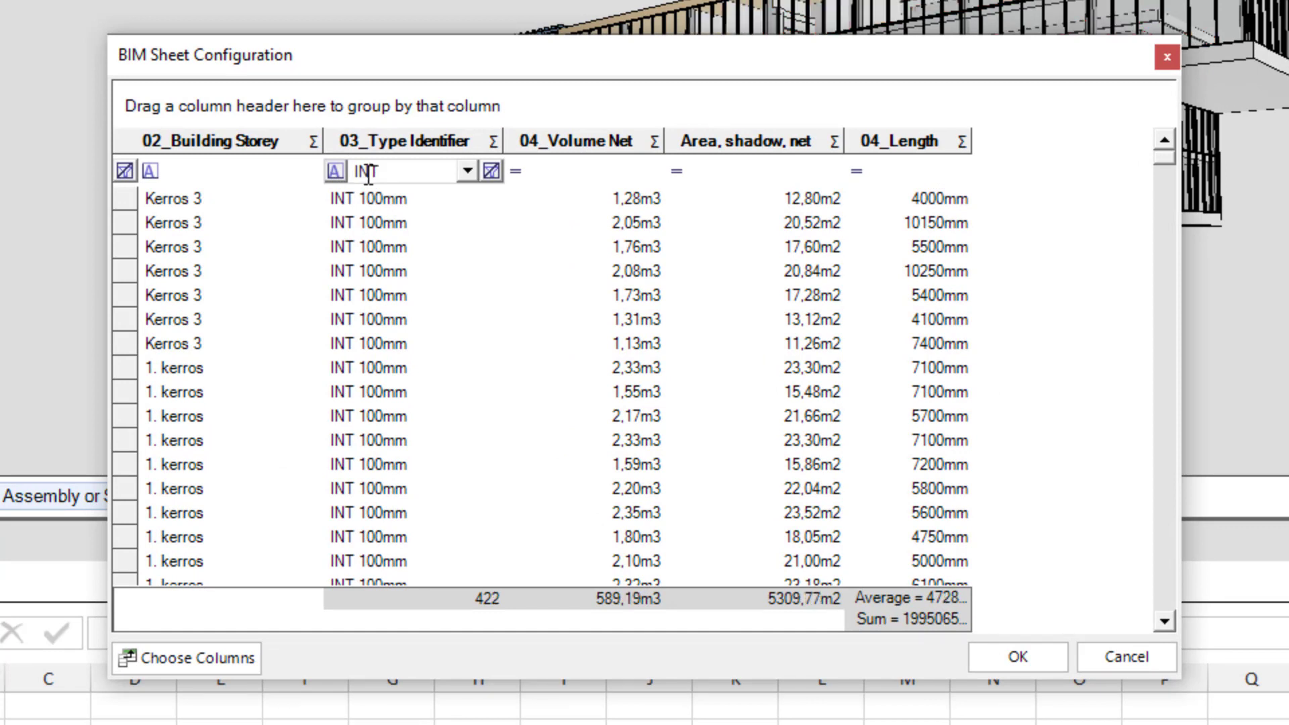
{"action": "left_click", "coordinate": [451, 229]}
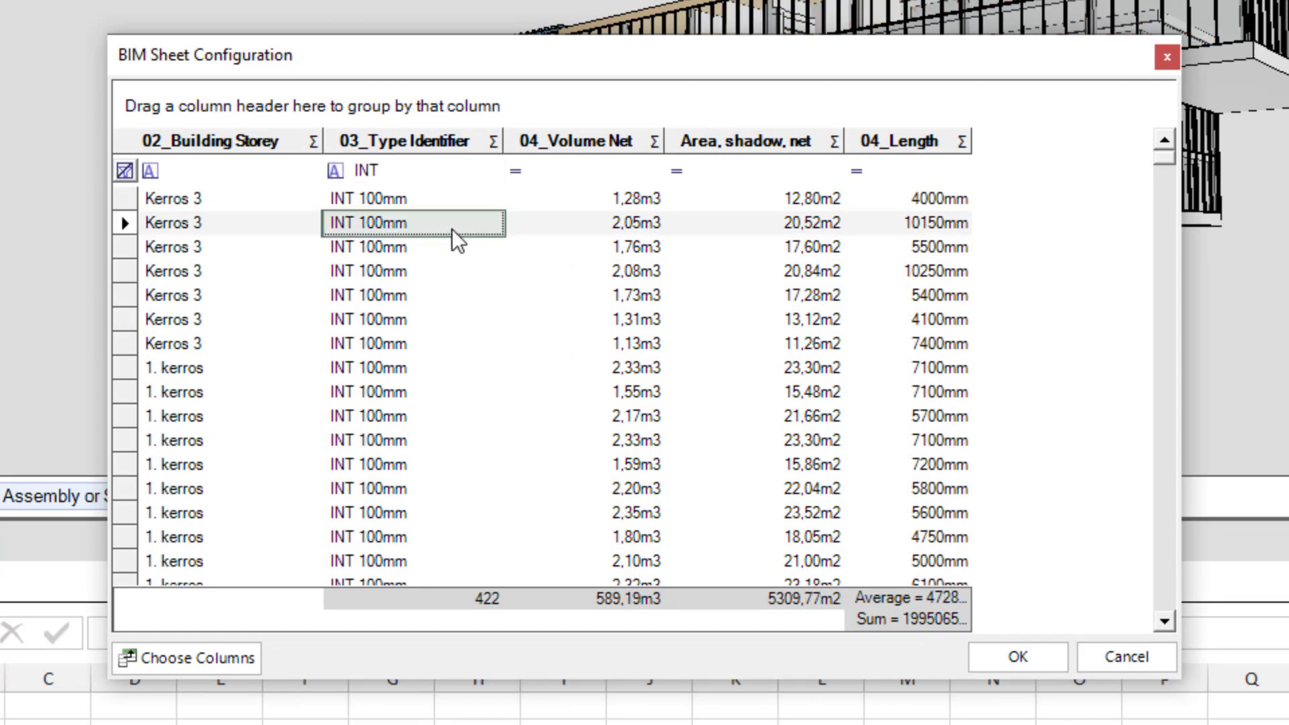
{"action": "left_click_drag", "start_coordinate": [252, 140], "coordinate": [240, 86]}
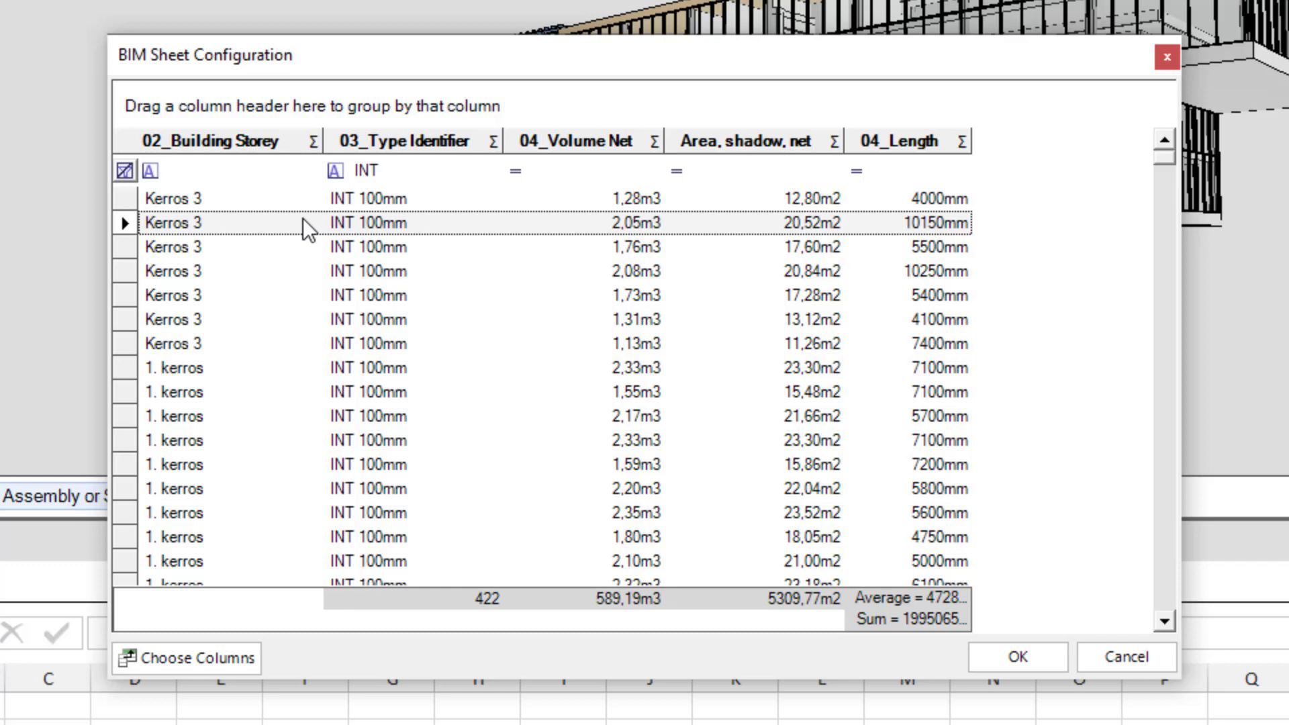
{"action": "left_click", "coordinate": [1061, 662]}
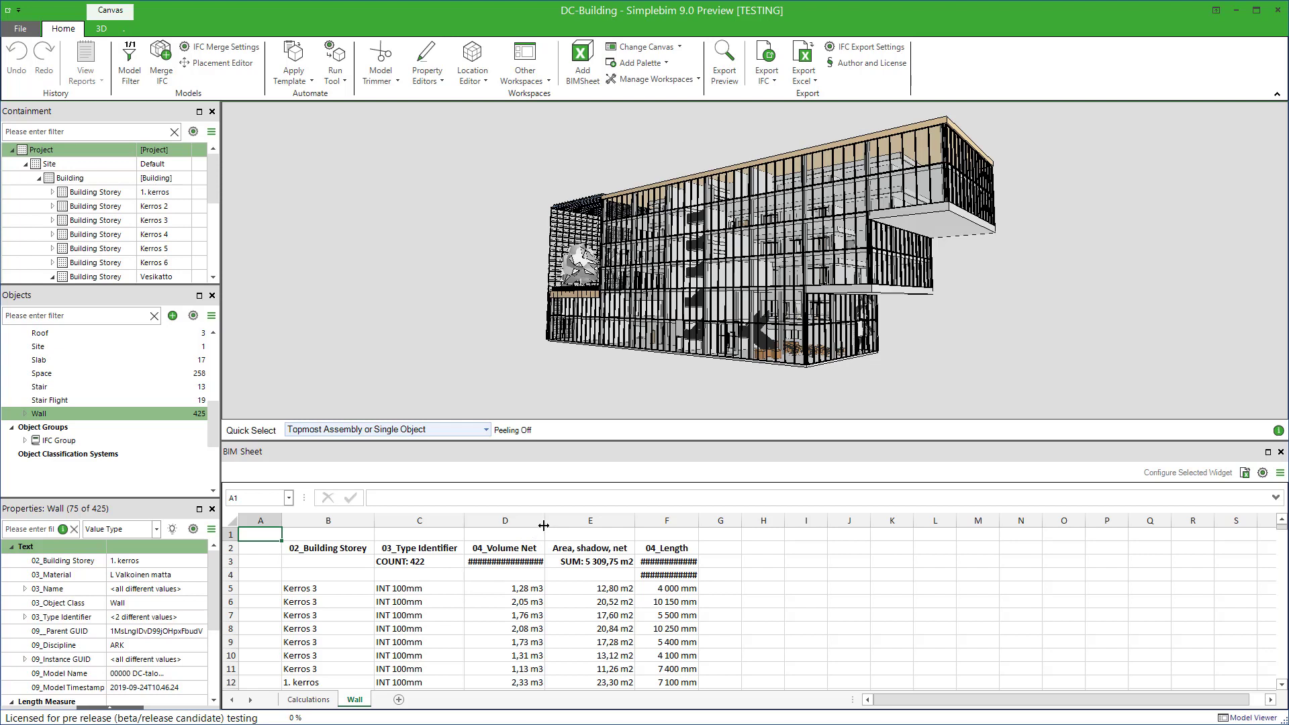
Widen columns D and F to show their totals and rename the Wall sheet 'Internal walls'.
{"action": "left_click_drag", "start_coordinate": [544, 520], "coordinate": [572, 521]}
{"action": "left_click_drag", "start_coordinate": [725, 521], "coordinate": [763, 520]}
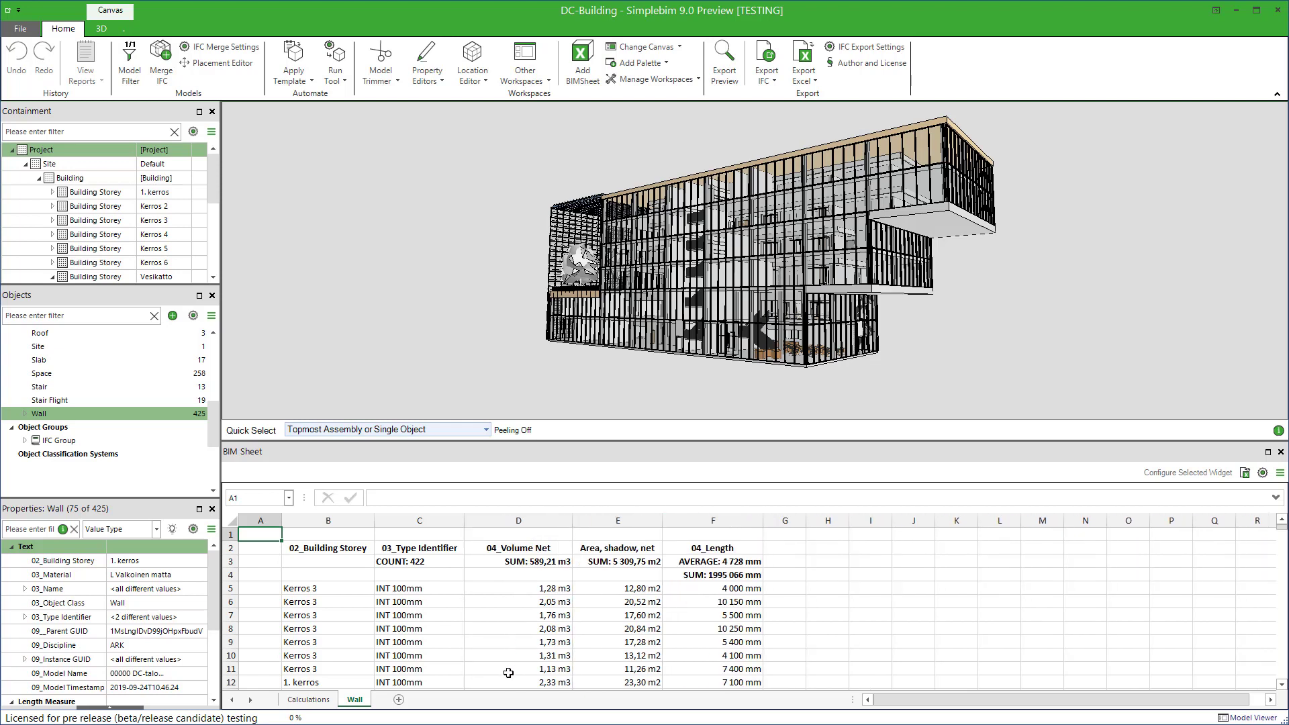
{"action": "right_click", "coordinate": [355, 702]}
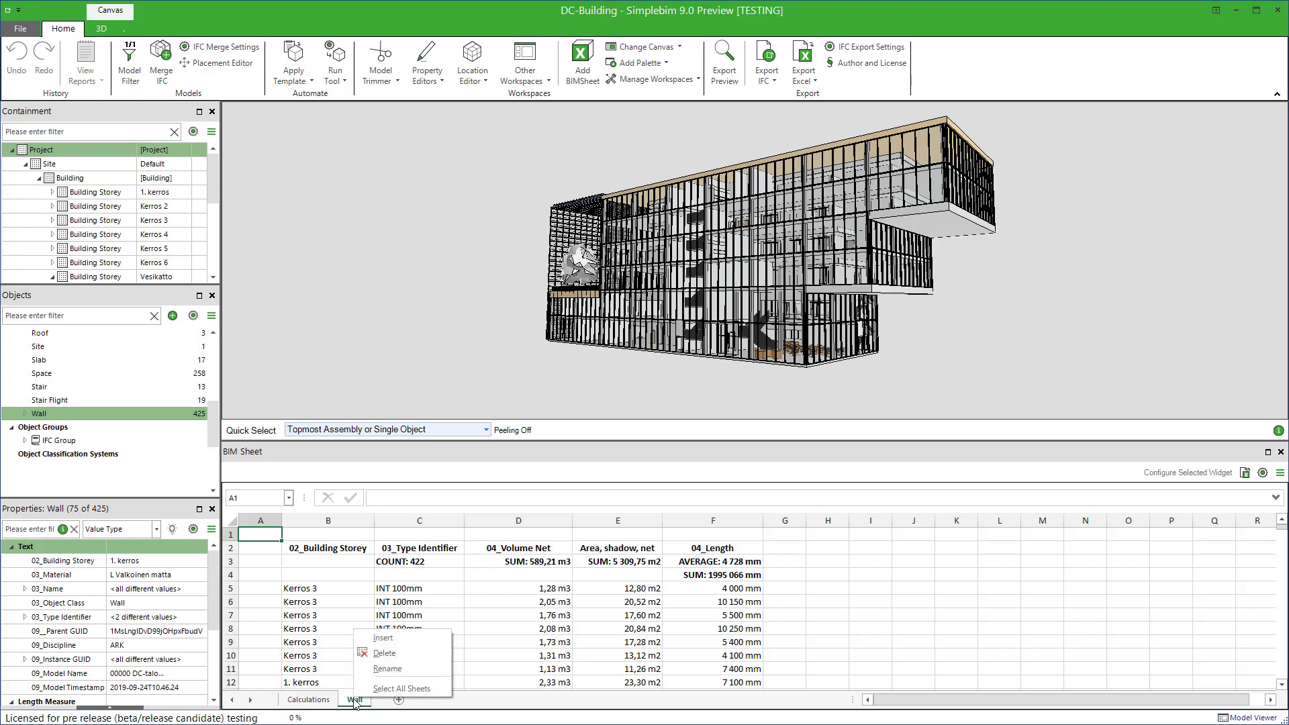
{"action": "left_click", "coordinate": [396, 670]}
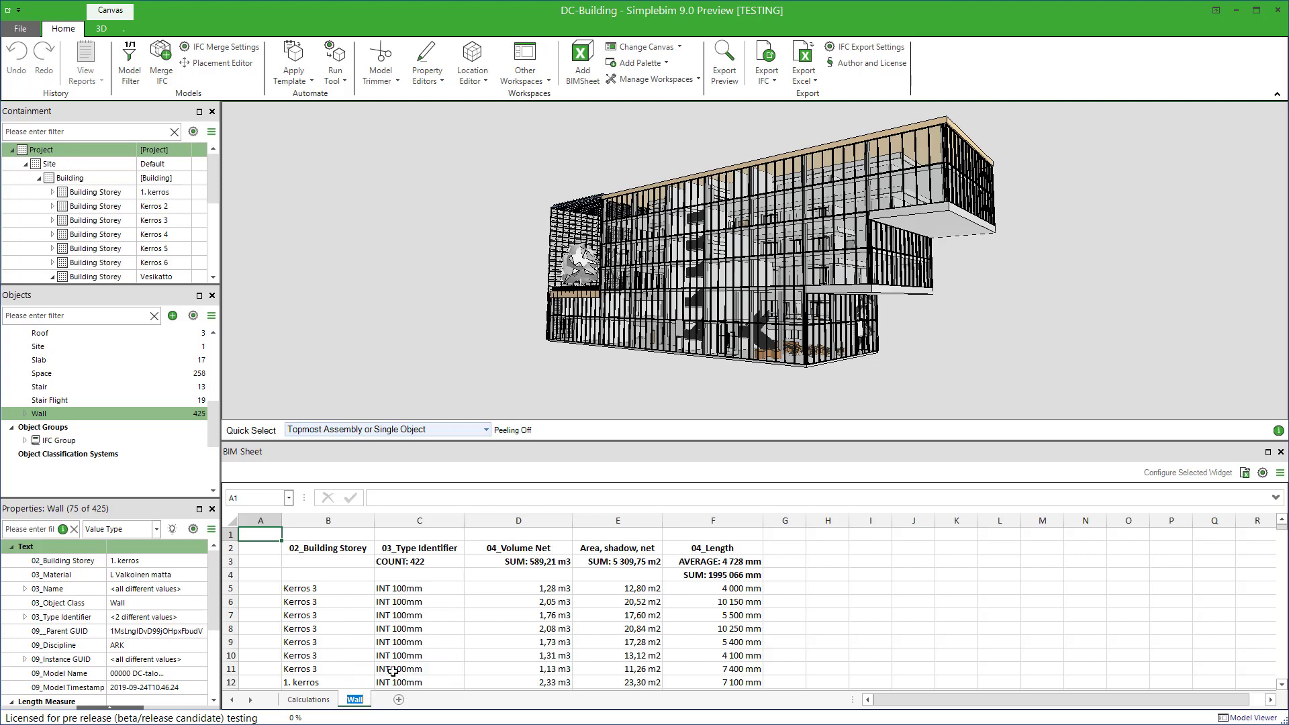
{"action": "type", "text": "Internal walls"}
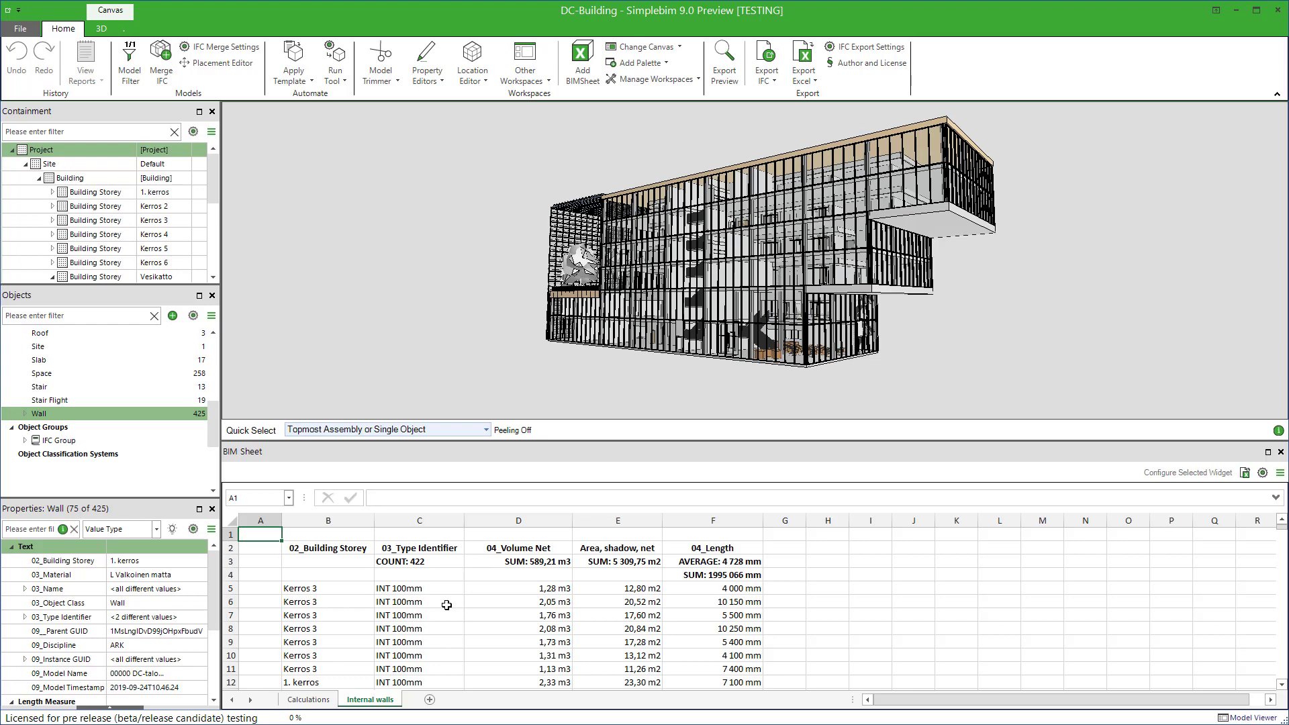
On Calculations, link the EXT material quantity C6 to the Internal walls area total E3.
{"action": "left_click", "coordinate": [308, 699]}
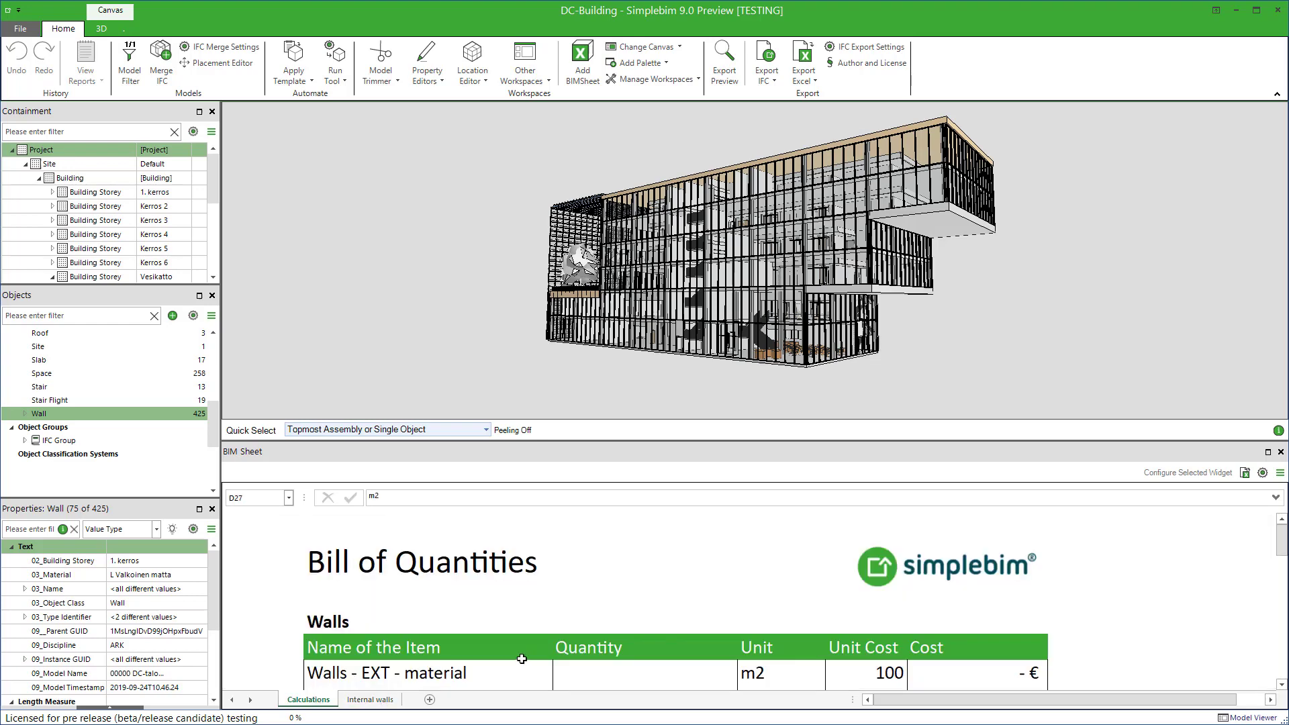
{"action": "scroll", "coordinate": [496, 604], "scroll_direction": "down", "scroll_amount": 2}
{"action": "left_click", "coordinate": [963, 578]}
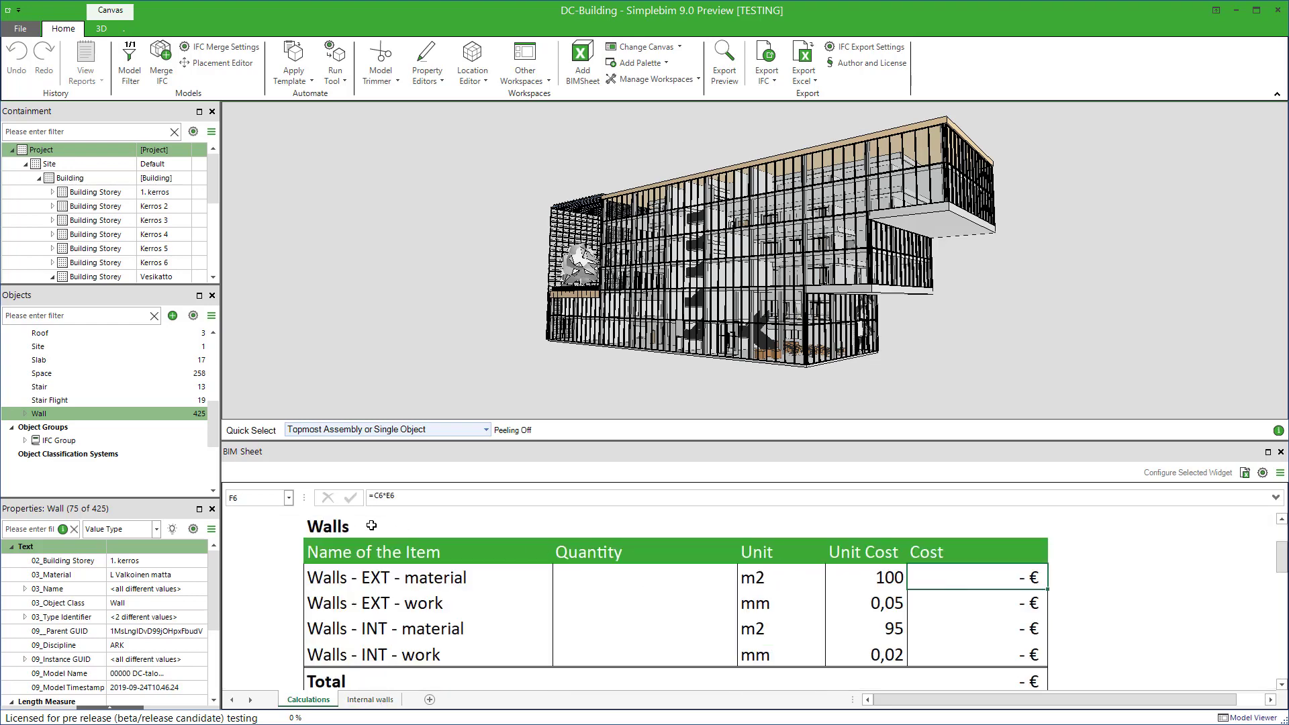
{"action": "left_click", "coordinate": [607, 574]}
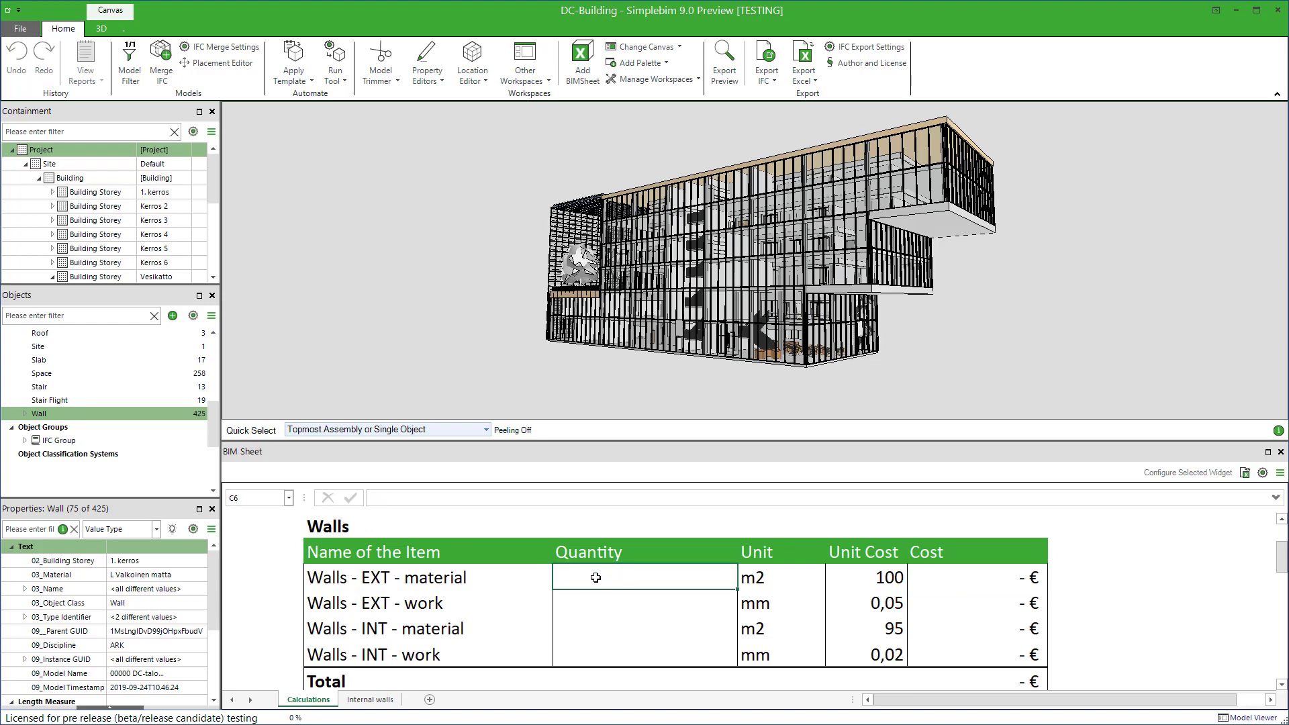
{"action": "type", "text": "="}
{"action": "left_click", "coordinate": [370, 699]}
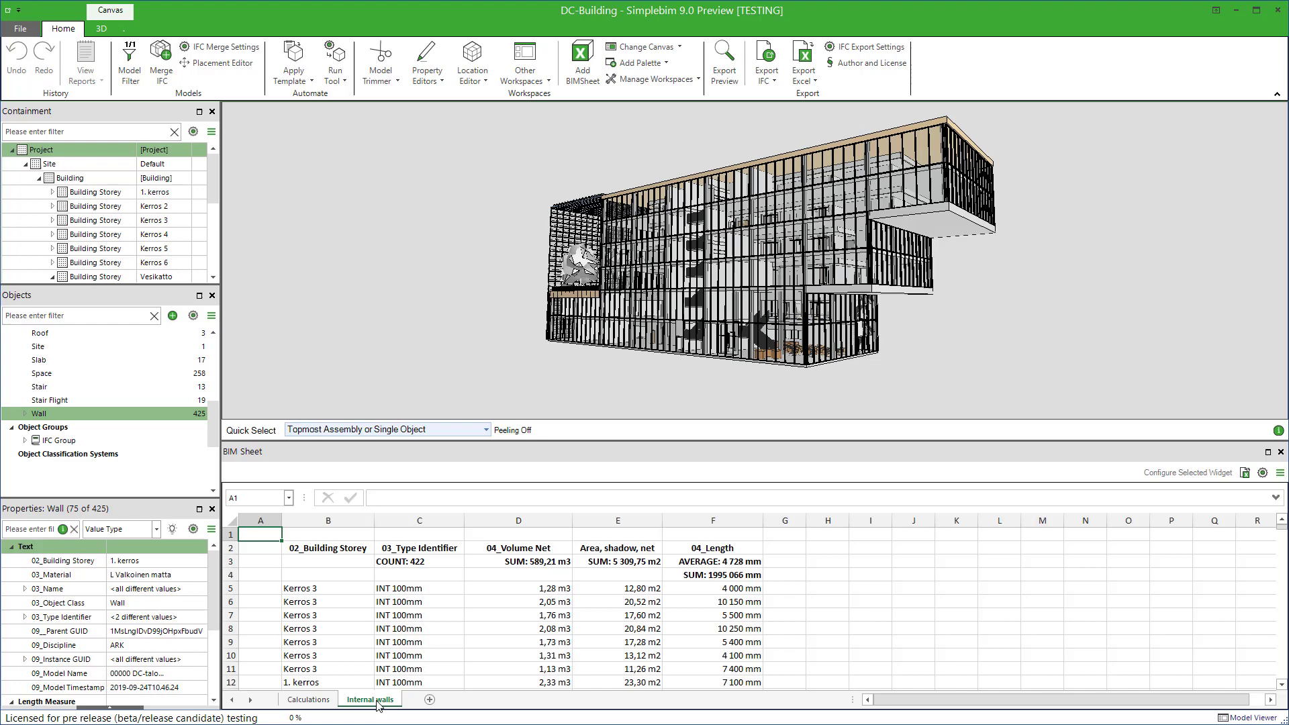
{"action": "left_click", "coordinate": [634, 564]}
{"action": "key", "text": "Return"}
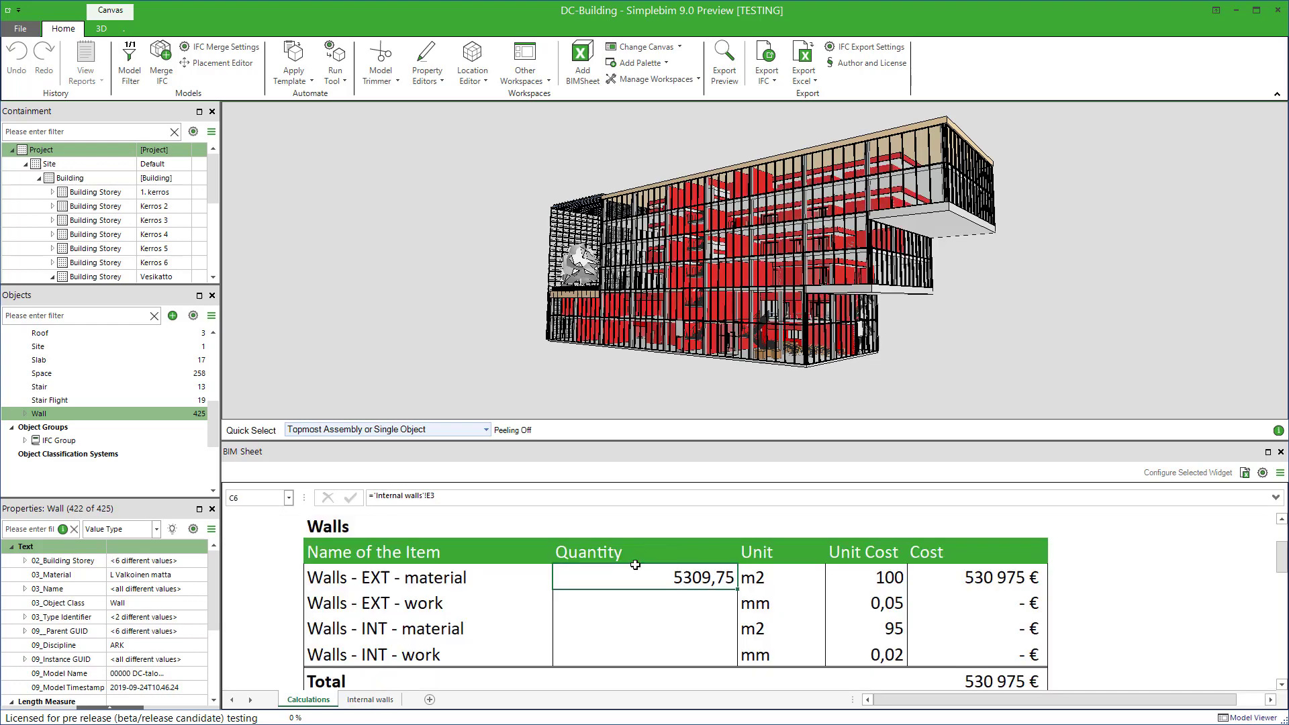
Link the EXT work quantity C7 to the Internal walls length average F3.
{"action": "left_click", "coordinate": [590, 601]}
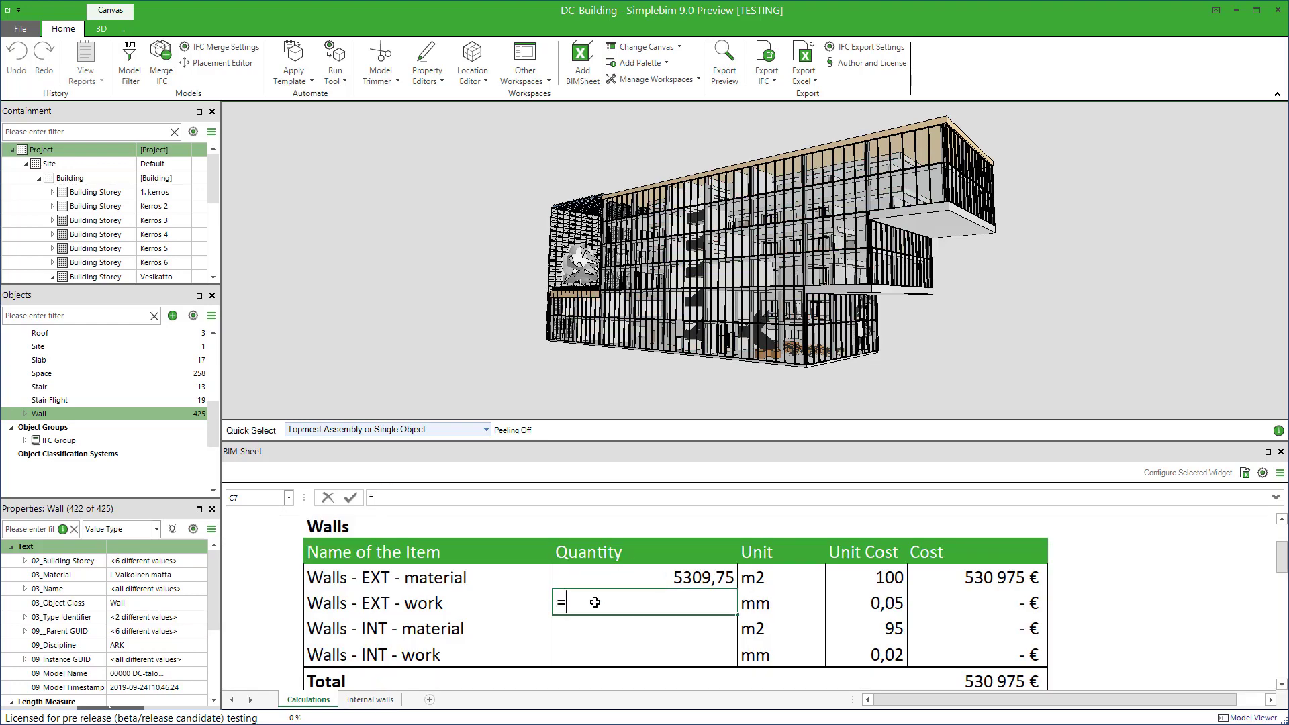
{"action": "type", "text": "="}
{"action": "left_click", "coordinate": [396, 699]}
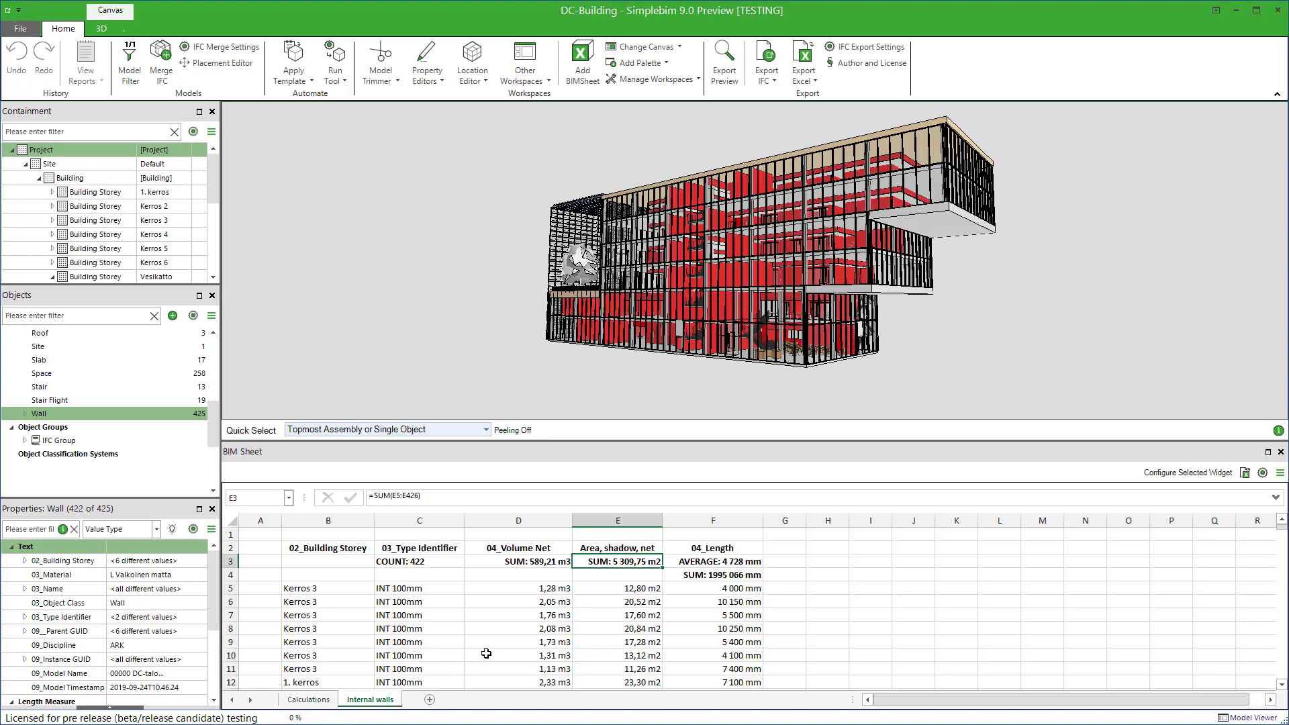
{"action": "left_click", "coordinate": [696, 564]}
{"action": "key", "text": "Return"}
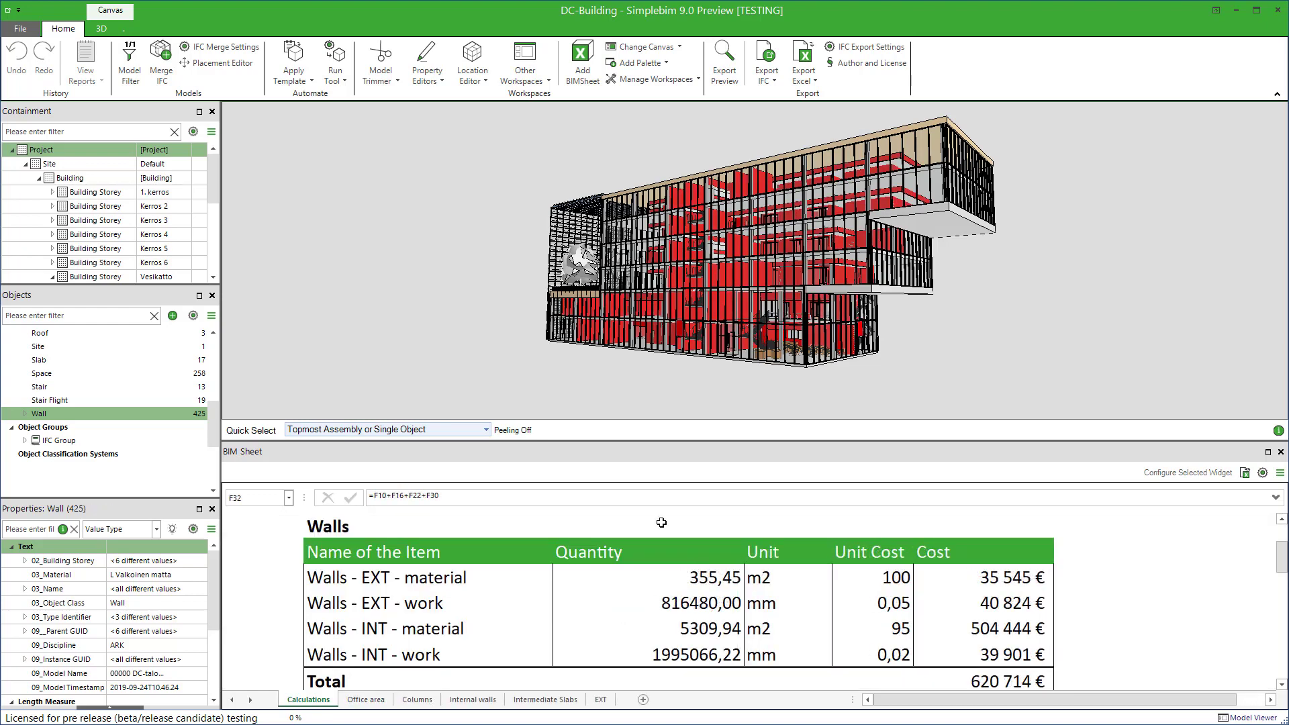
Highlight the Kerros 3 walls of rows 7–15 in the model from the Internal walls sheet.
{"action": "left_click", "coordinate": [473, 700]}
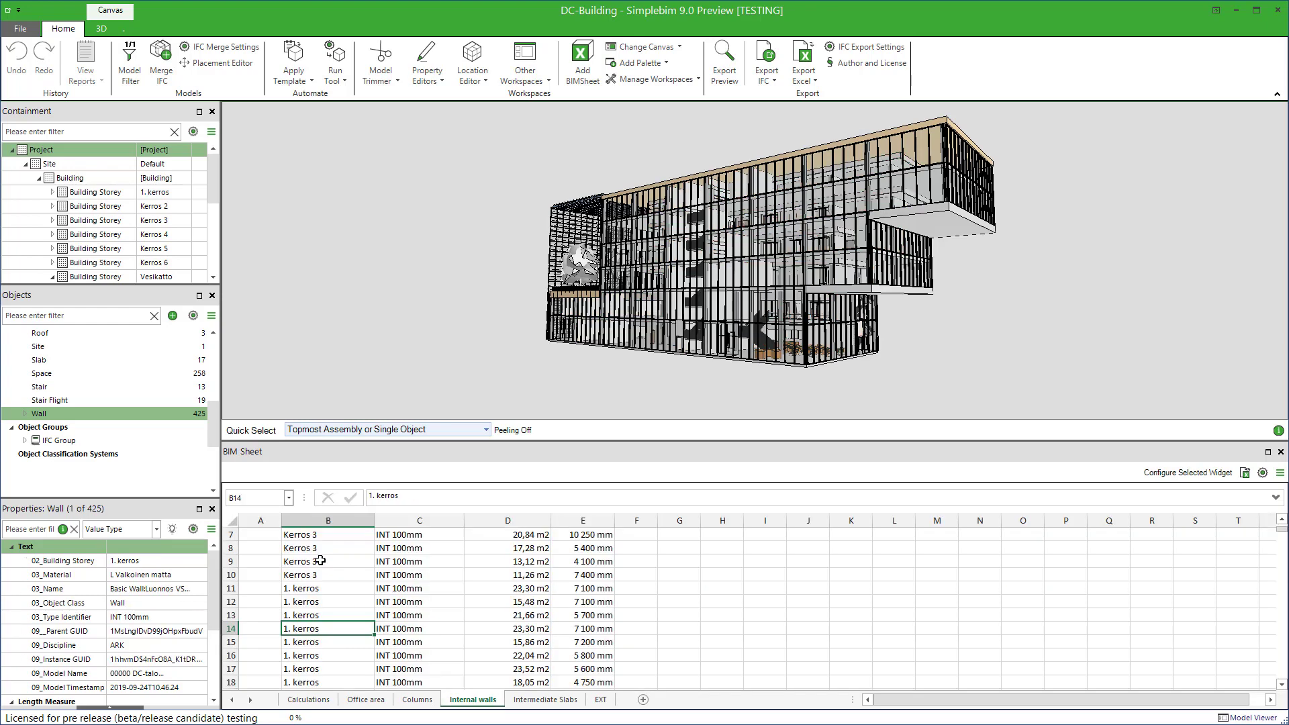
{"action": "left_click", "coordinate": [320, 538]}
{"action": "left_click", "coordinate": [325, 564]}
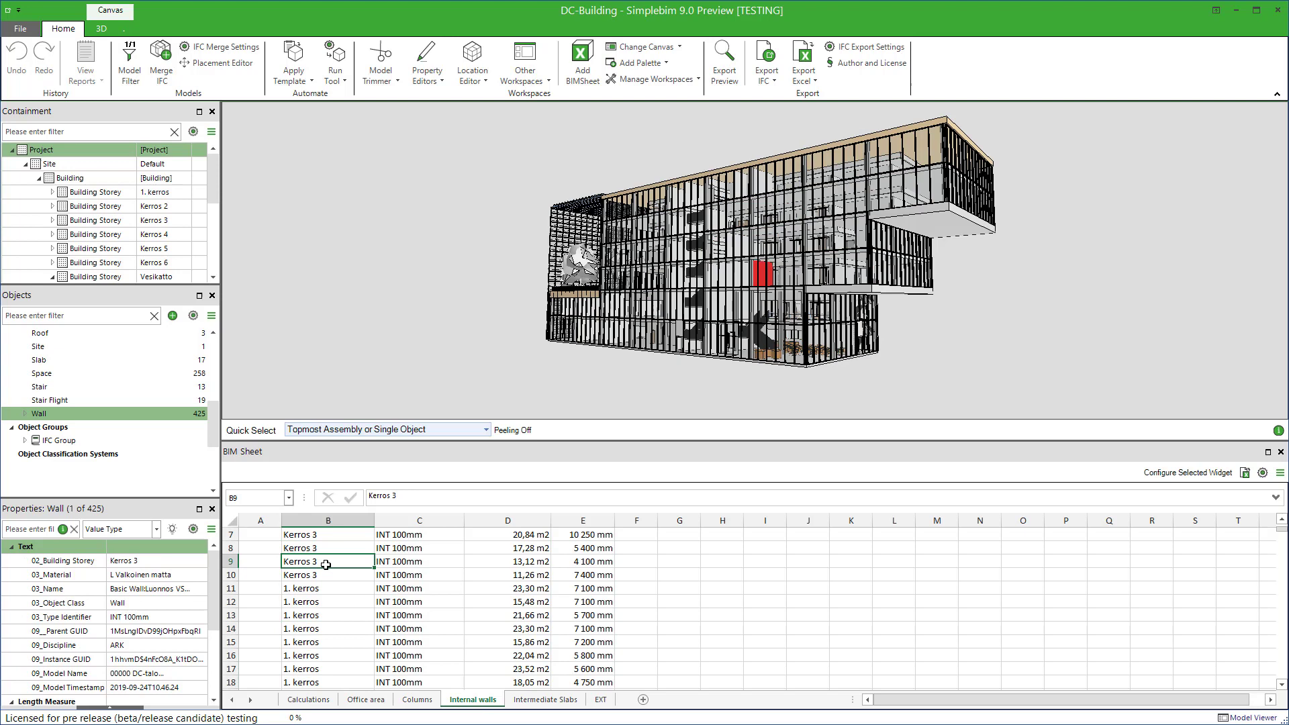
{"action": "left_click_drag", "start_coordinate": [300, 537], "coordinate": [377, 644]}
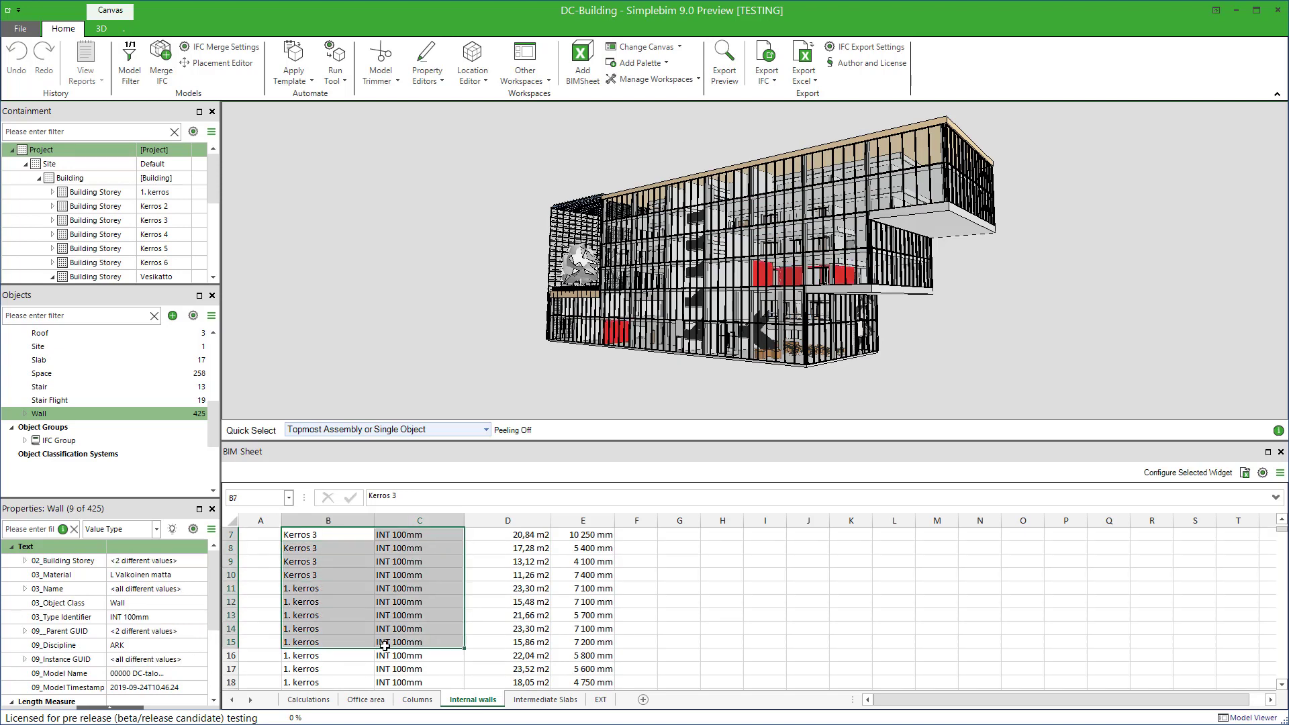
Highlight the elements behind the INT material cost, slab total and 2 788 361 € Grand Total.
{"action": "left_click", "coordinate": [322, 703]}
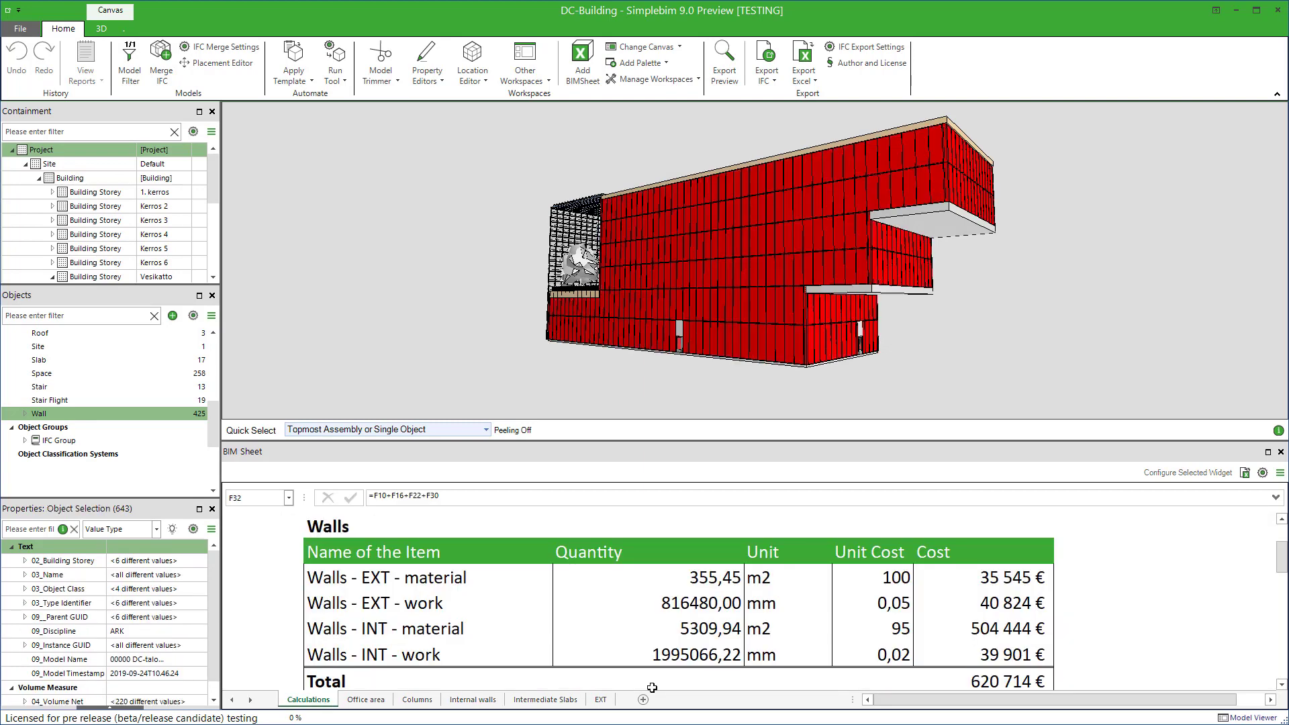
{"action": "left_click", "coordinate": [986, 630]}
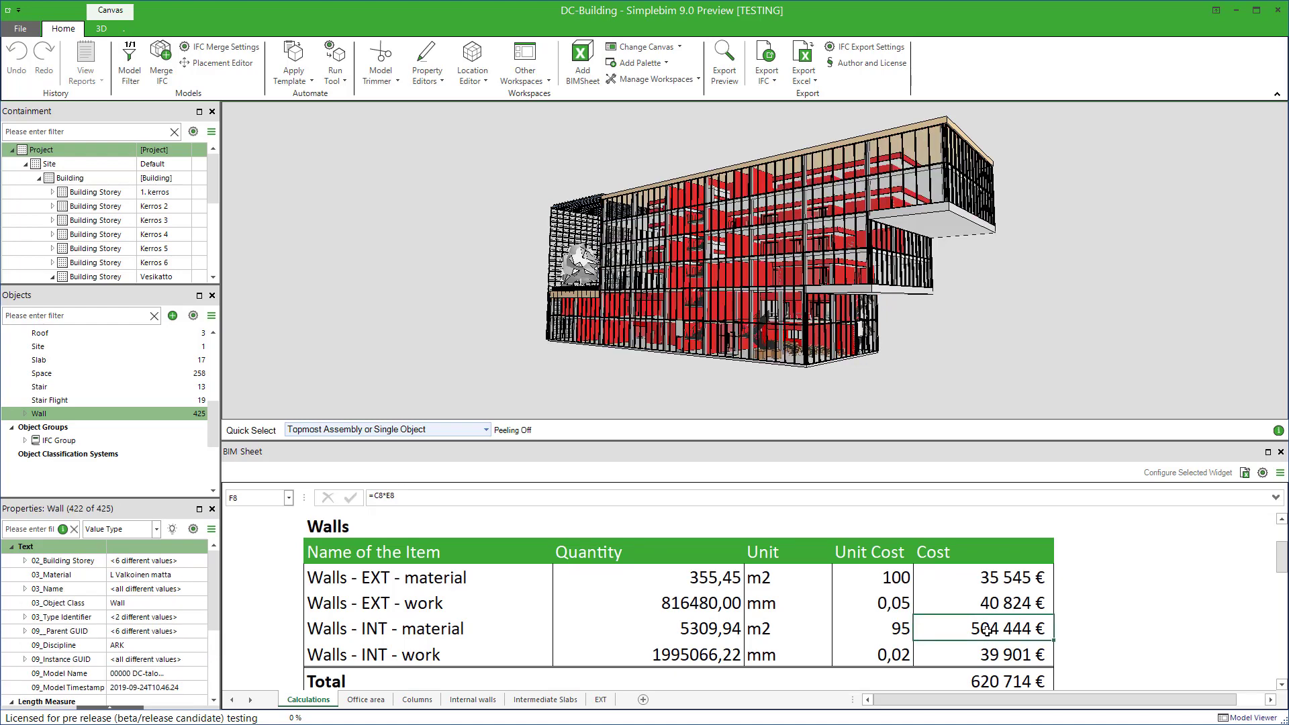
{"action": "scroll", "coordinate": [985, 630], "scroll_direction": "down", "scroll_amount": 3}
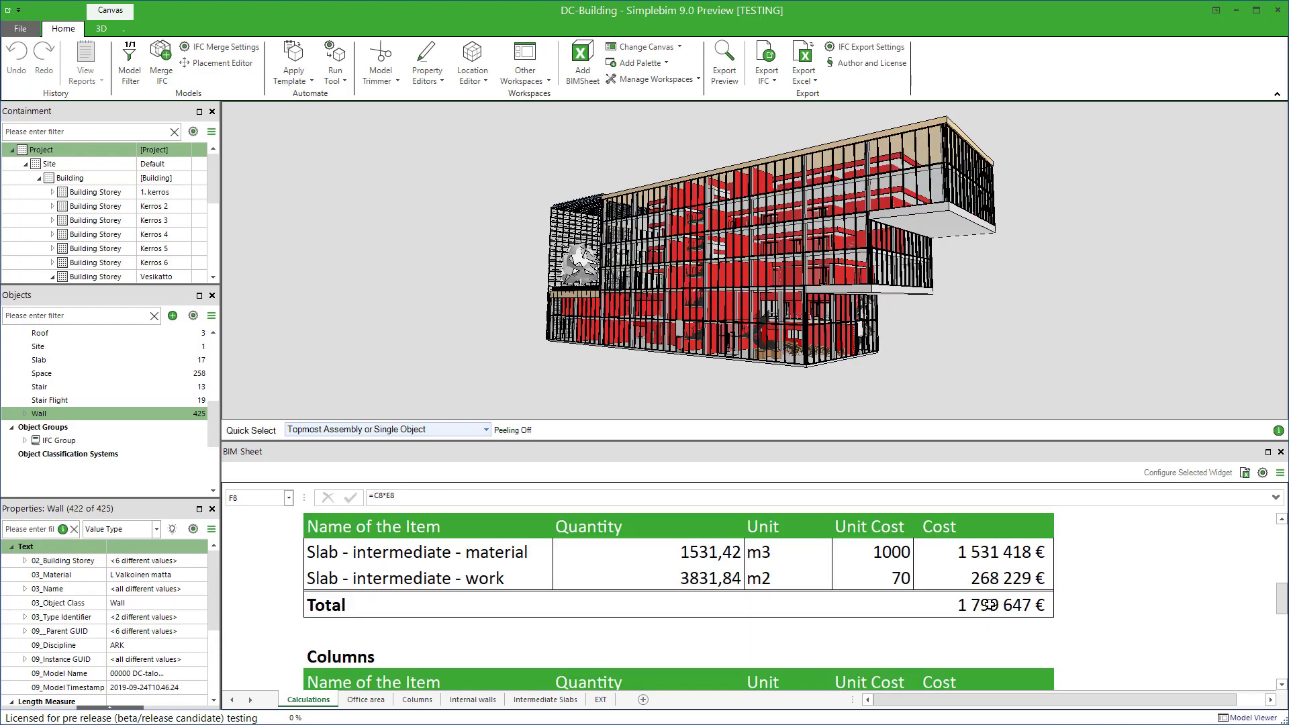
{"action": "left_click", "coordinate": [988, 604]}
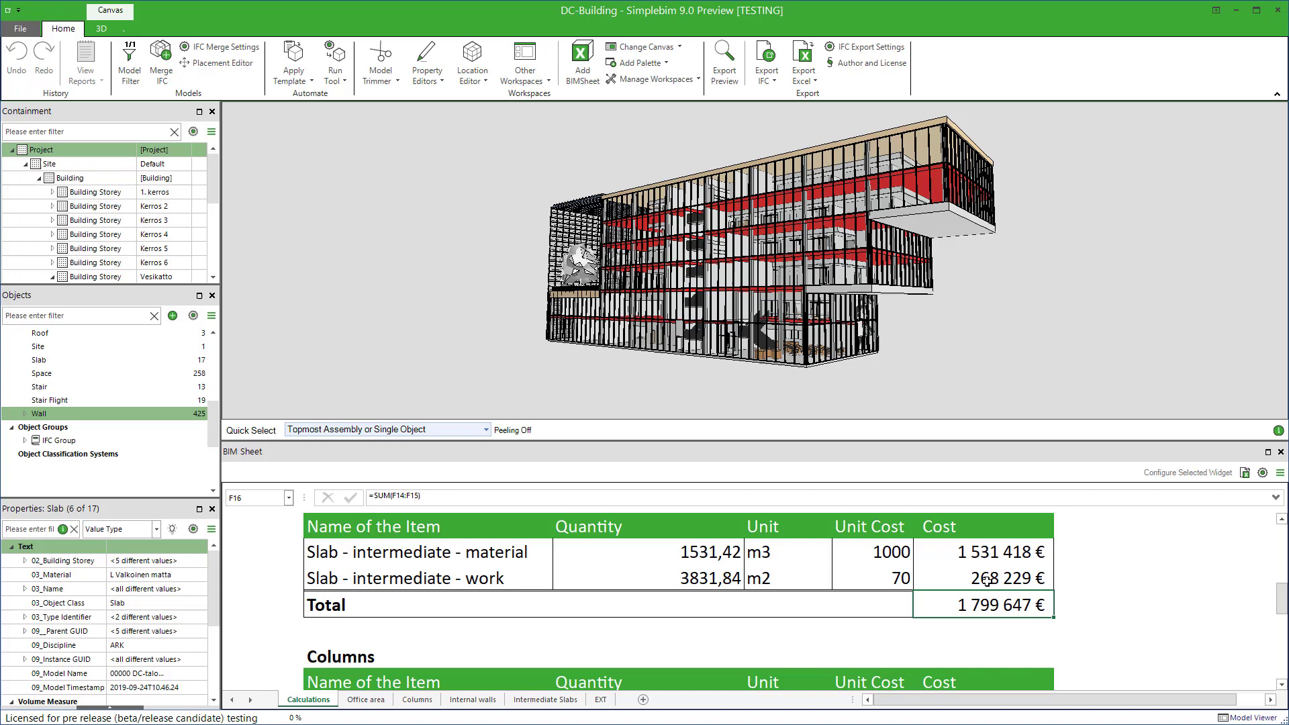
{"action": "left_click", "coordinate": [985, 578]}
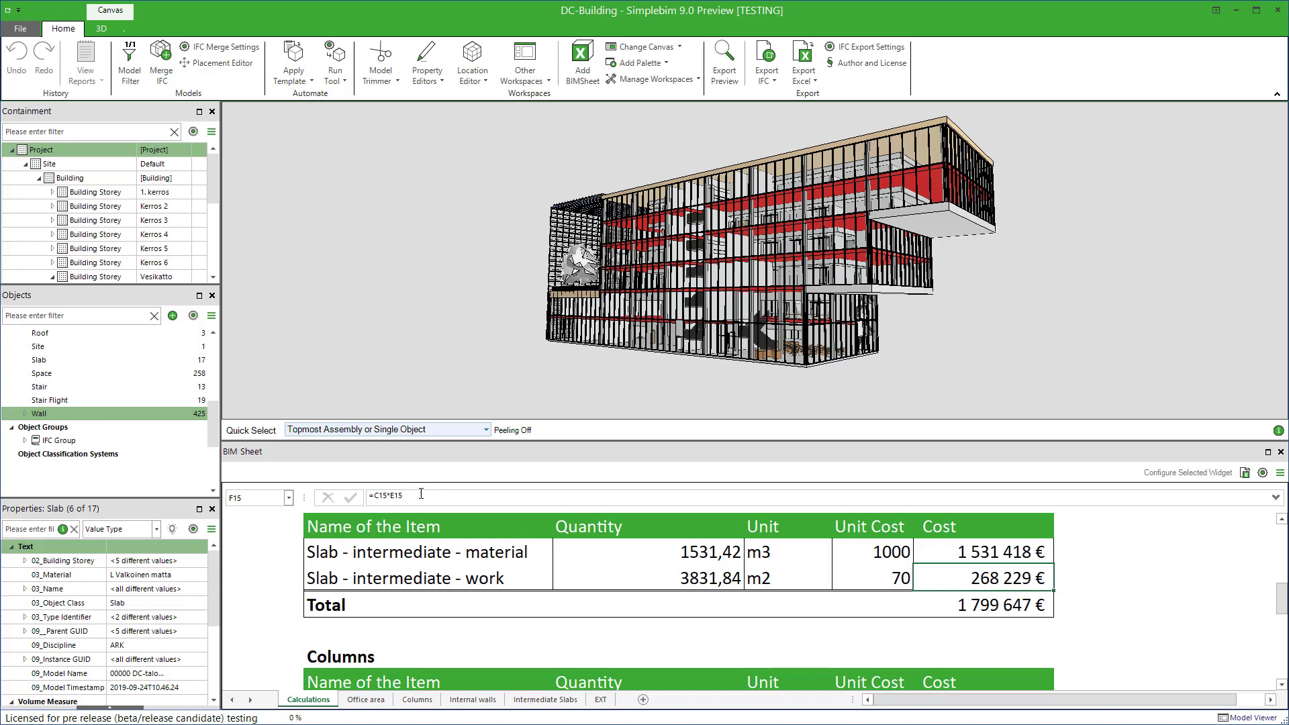
{"action": "scroll", "coordinate": [628, 605], "scroll_direction": "down", "scroll_amount": 3}
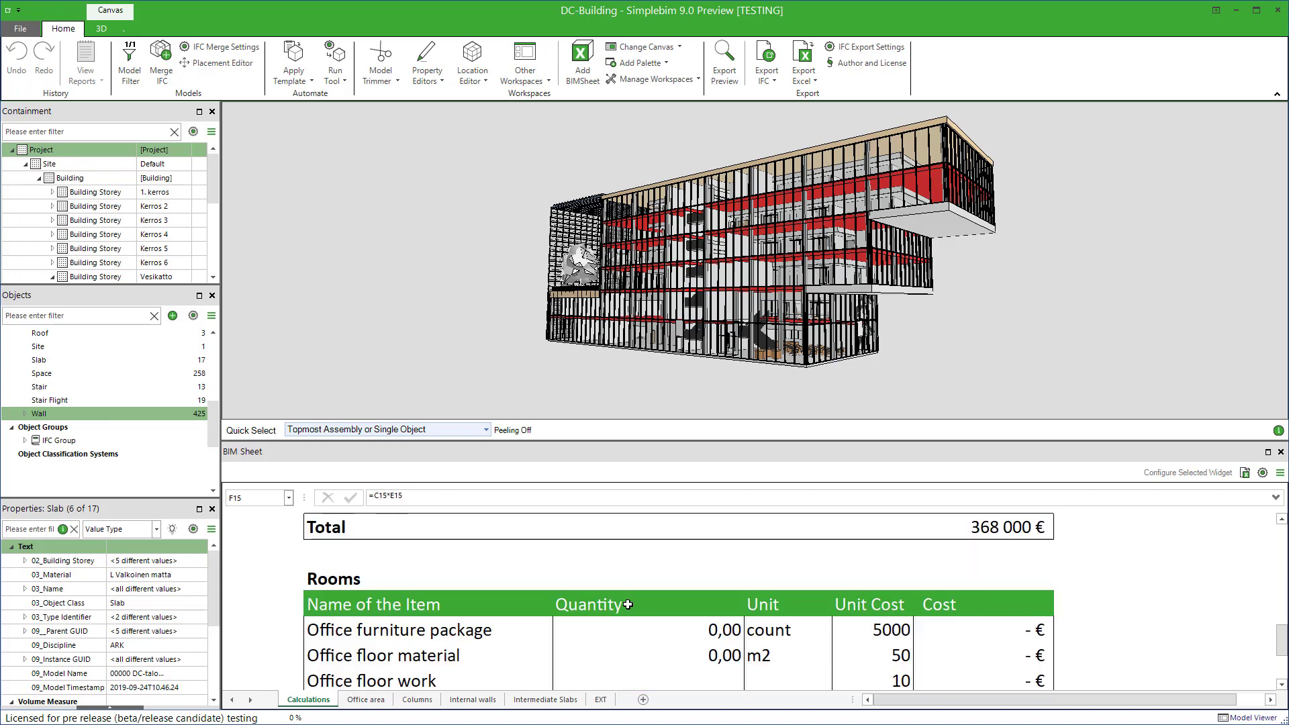
{"action": "left_click", "coordinate": [997, 631]}
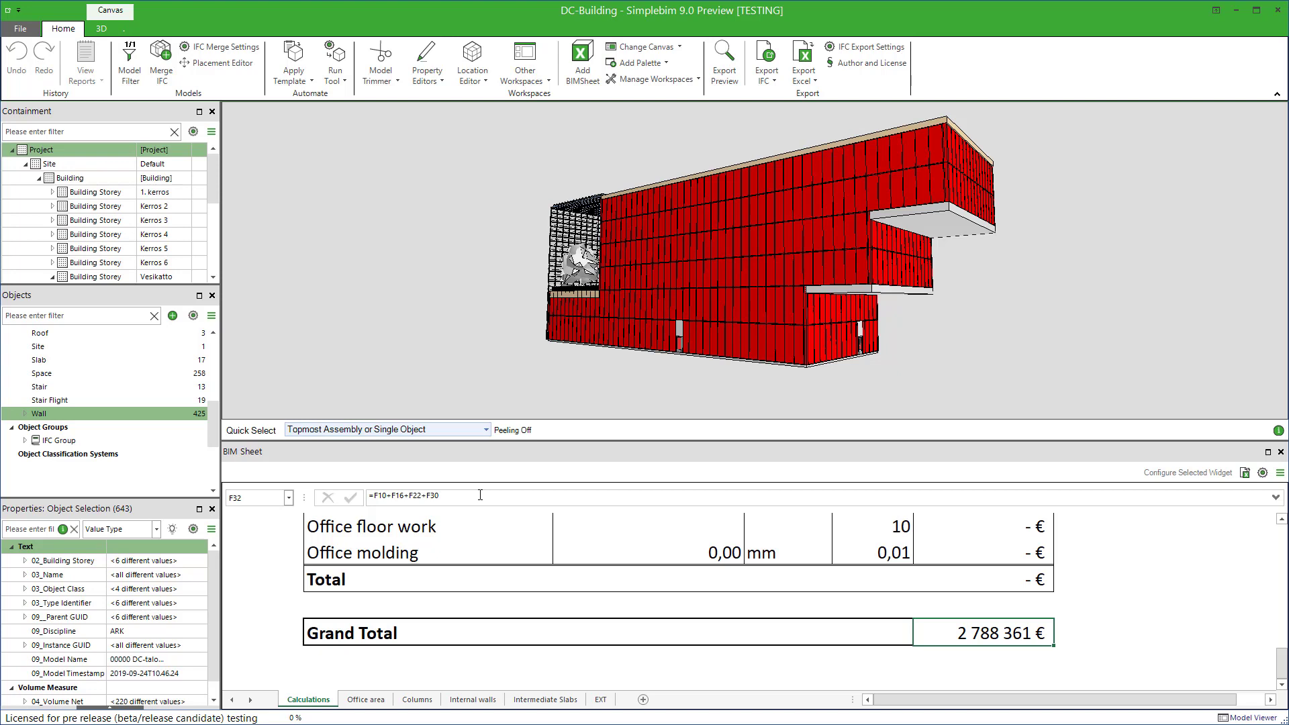
Set sheet picks to Isolate, then isolate the columns, slabs and walls behind their cost cells.
{"action": "left_click", "coordinate": [119, 32]}
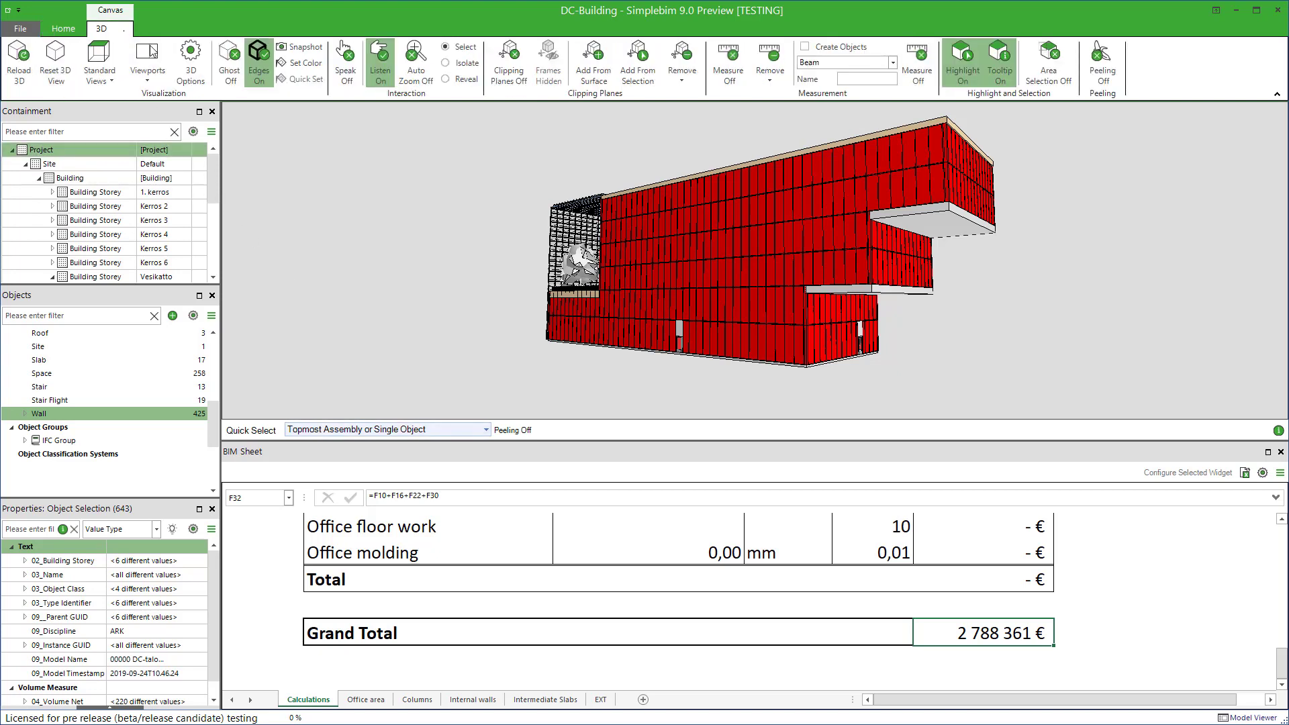
{"action": "left_click", "coordinate": [473, 65]}
{"action": "scroll", "coordinate": [1234, 626], "scroll_direction": "up", "scroll_amount": 5}
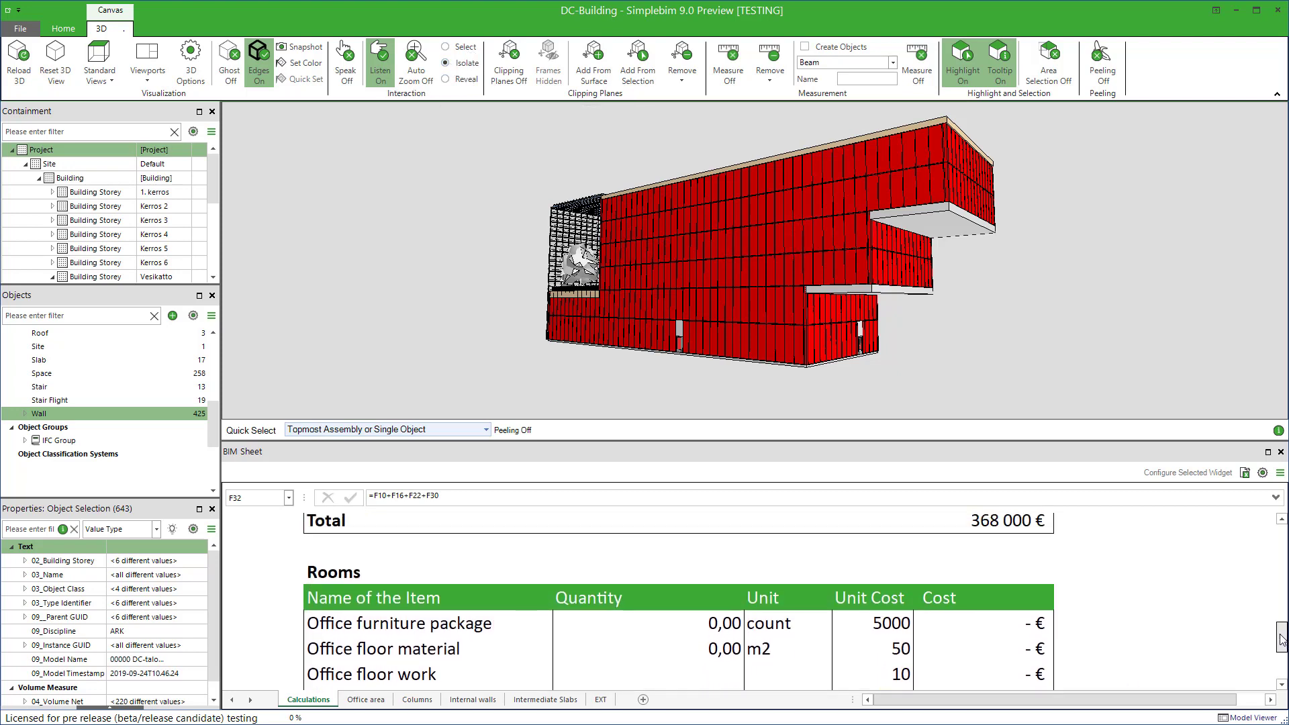
{"action": "left_click", "coordinate": [1001, 605]}
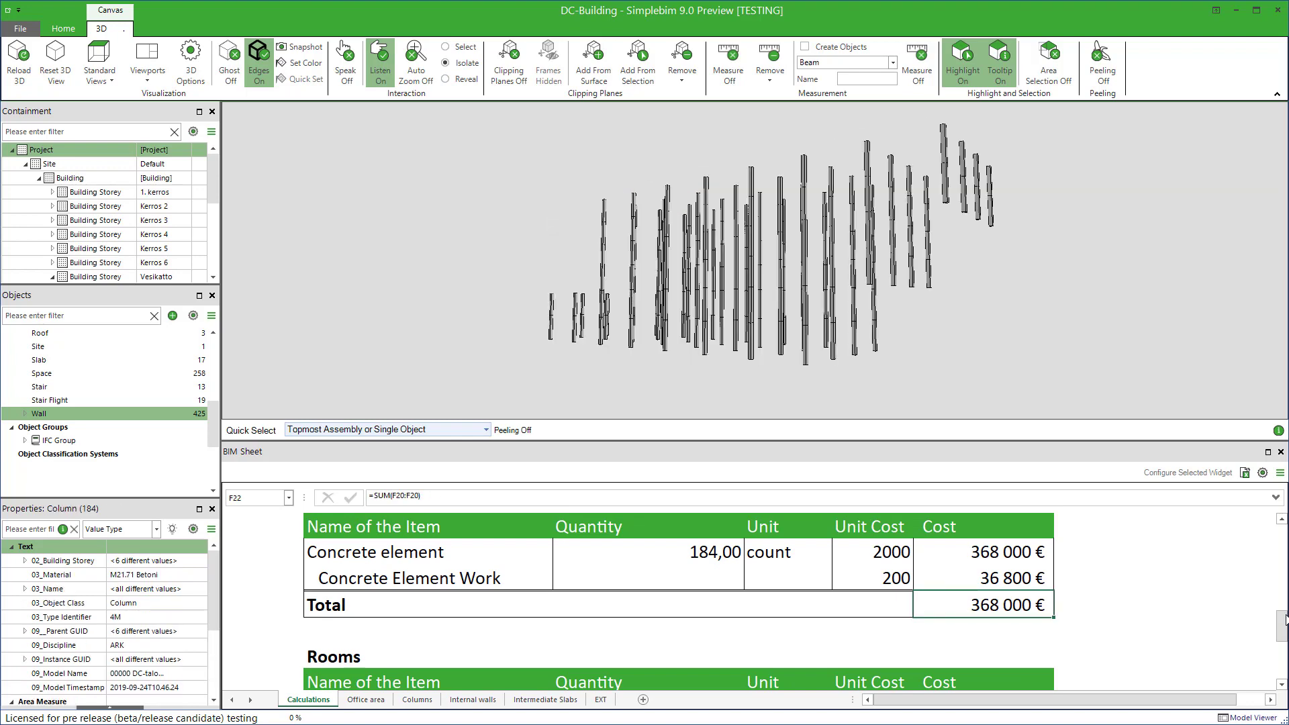
{"action": "left_click_drag", "start_coordinate": [1280, 629], "coordinate": [1279, 607]}
{"action": "scroll", "coordinate": [1151, 613], "scroll_direction": "up", "scroll_amount": 1}
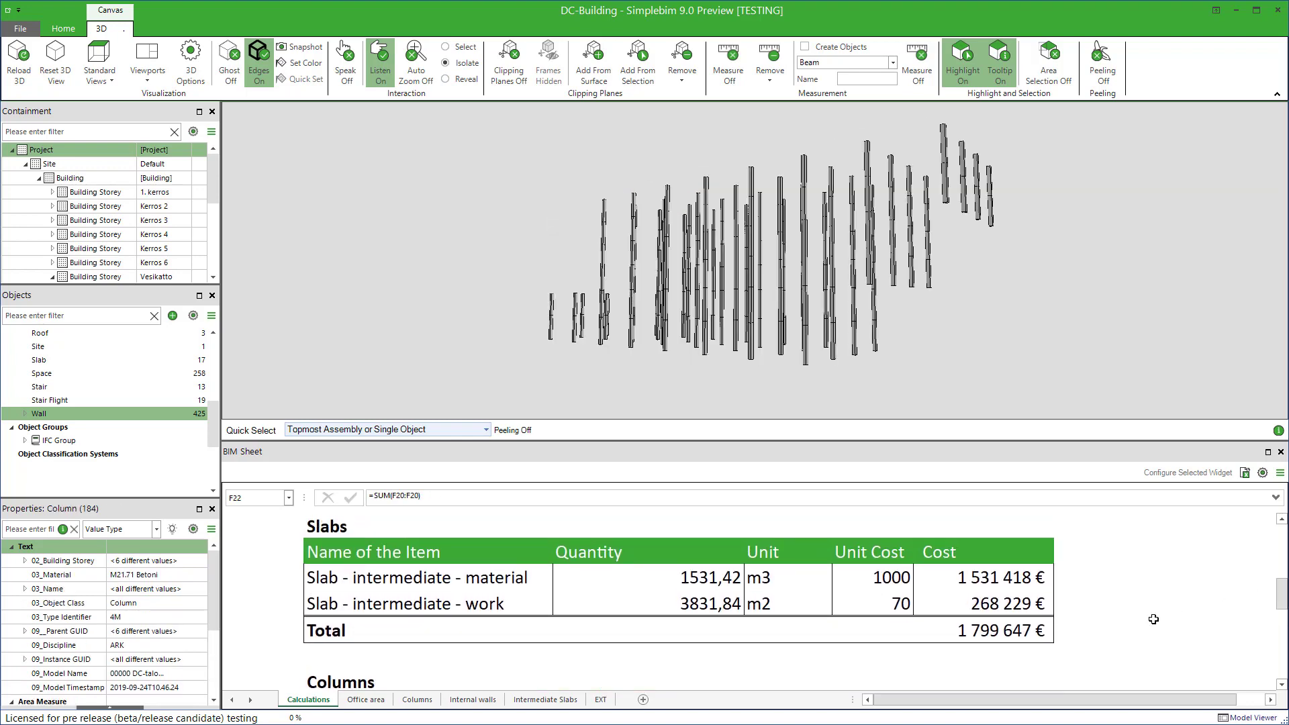
{"action": "left_click", "coordinate": [1010, 632]}
{"action": "scroll", "coordinate": [1274, 596], "scroll_direction": "up", "scroll_amount": 2}
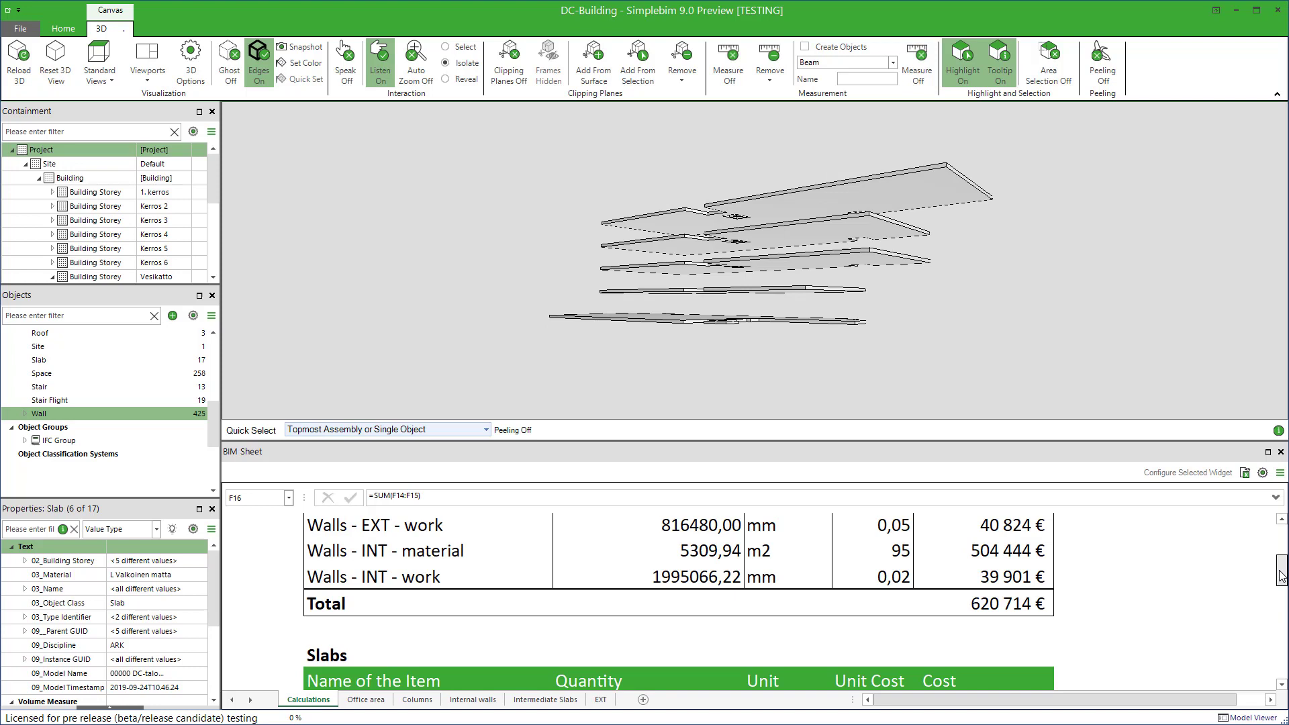
{"action": "left_click", "coordinate": [1017, 604]}
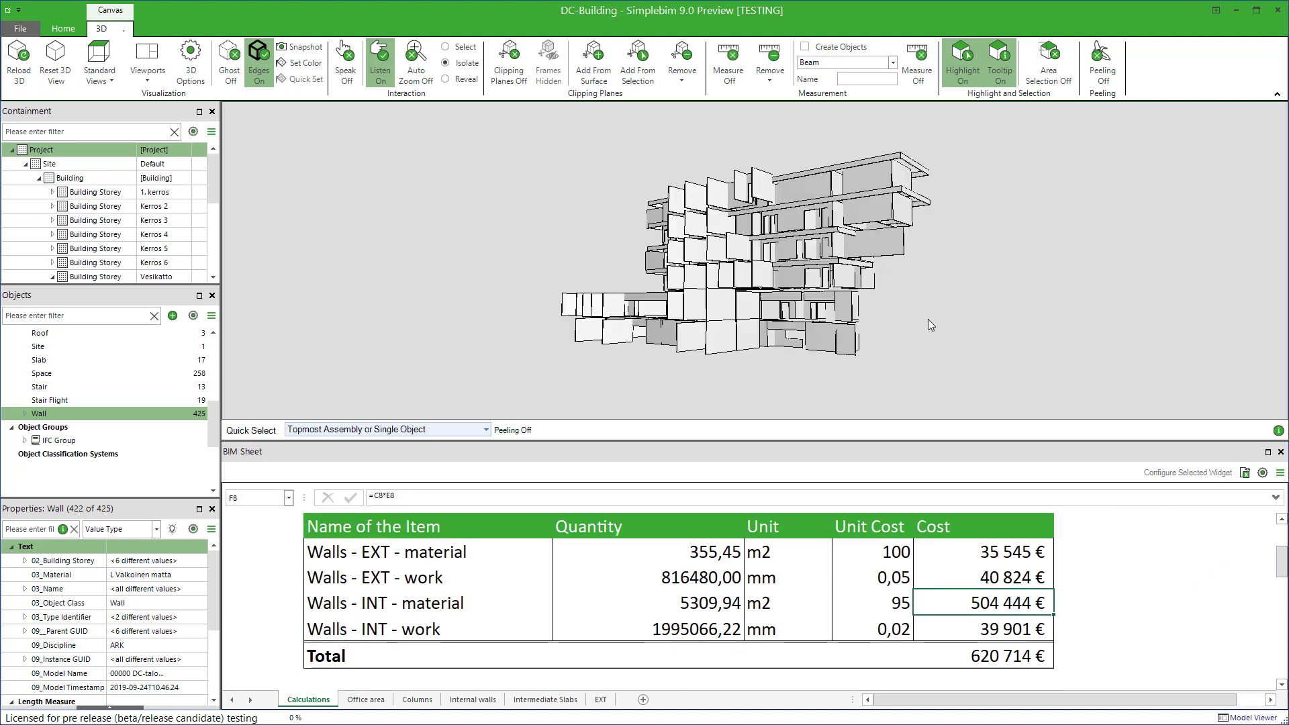
On the Internal walls sheet, inspect the linked wall data configuration and close it unchanged.
{"action": "left_click", "coordinate": [473, 699]}
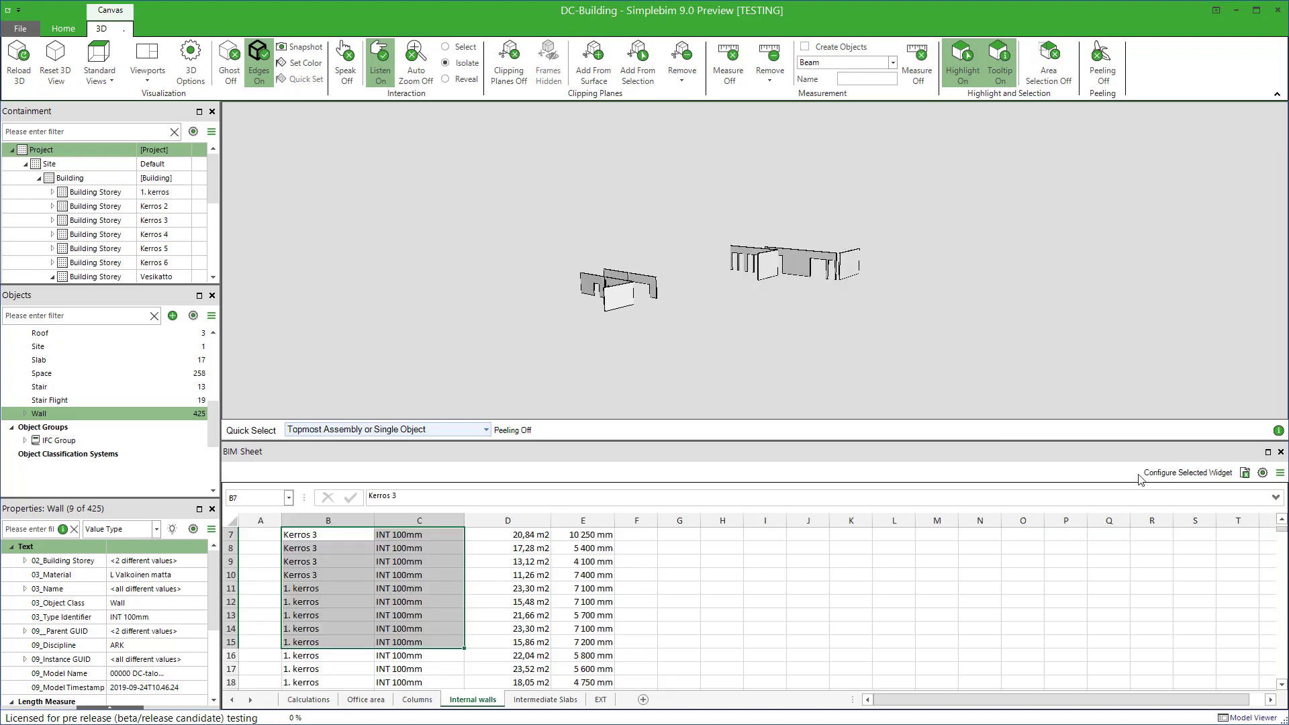
{"action": "left_click", "coordinate": [1185, 473]}
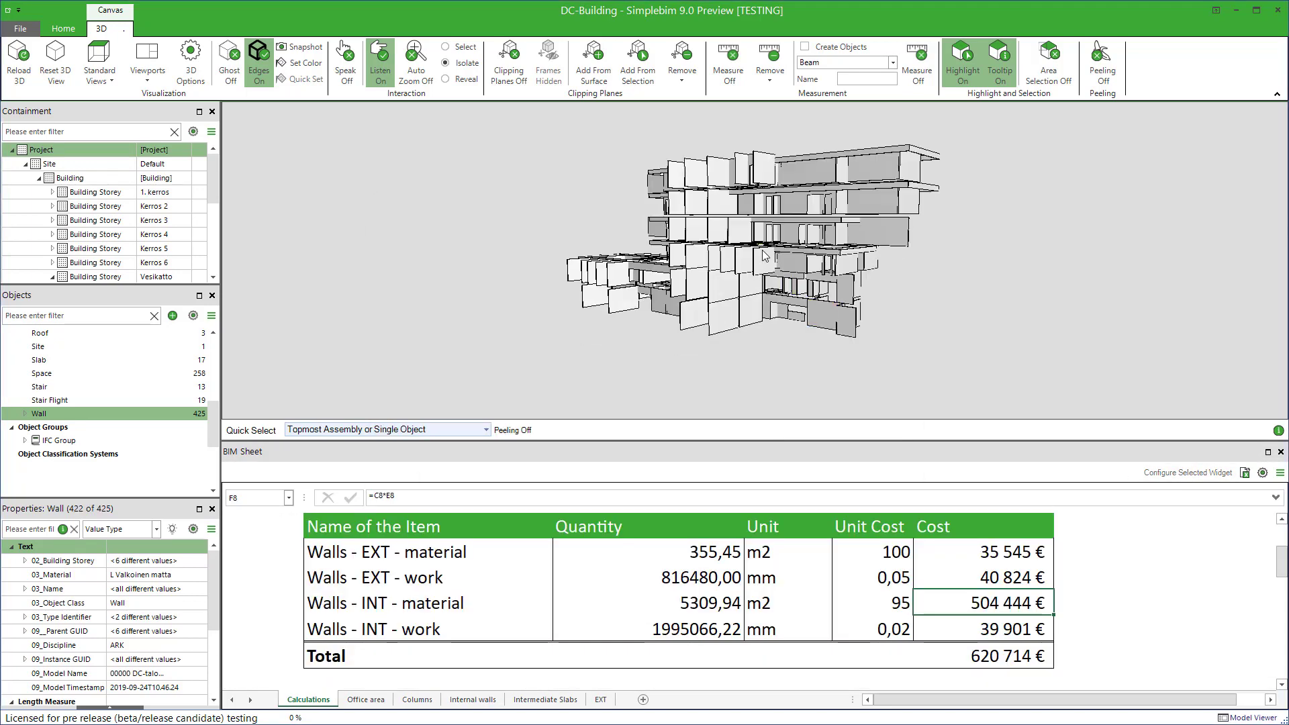
{"action": "mouse_move", "coordinate": [763, 251]}
{"action": "left_mouse_down"}
{"action": "mouse_move", "coordinate": [871, 268]}
{"action": "mouse_move", "coordinate": [764, 247]}
{"action": "left_mouse_up"}
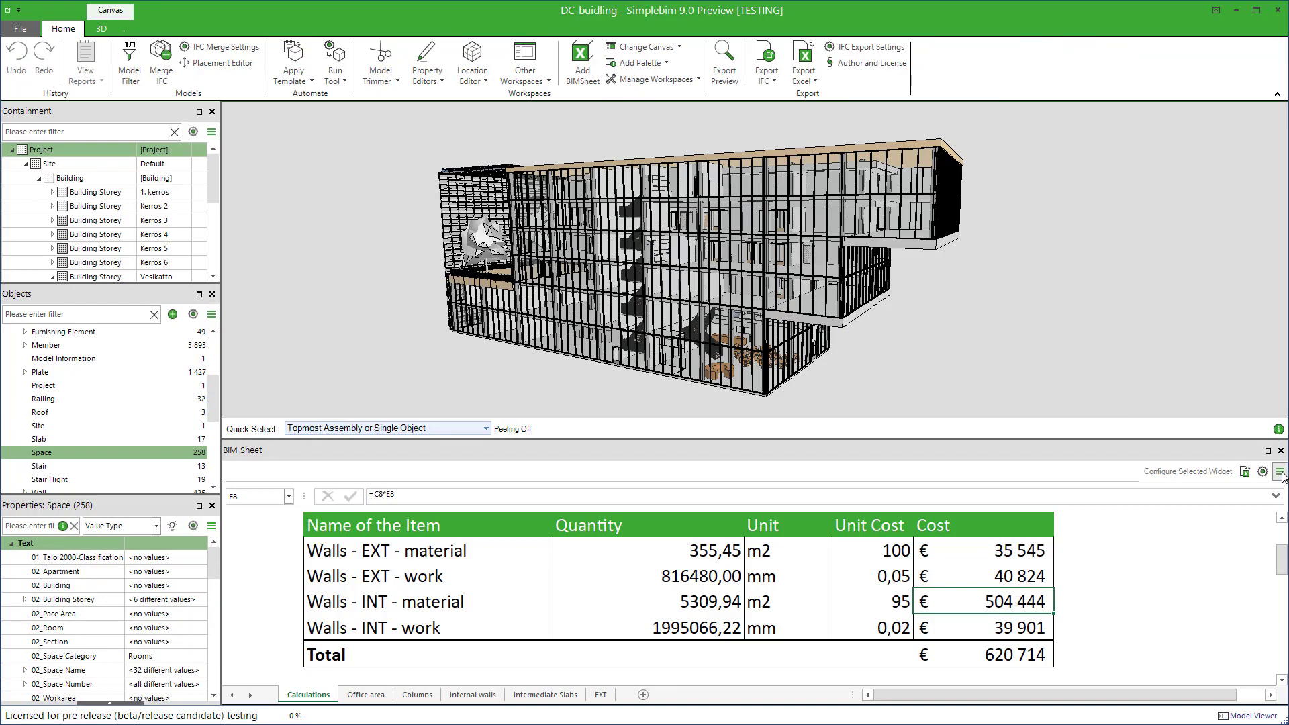
Export the BIM Sheet as plain Excel, MyExistingCalculationResults.xlsx, and open it in Excel.
{"action": "left_click", "coordinate": [1279, 472]}
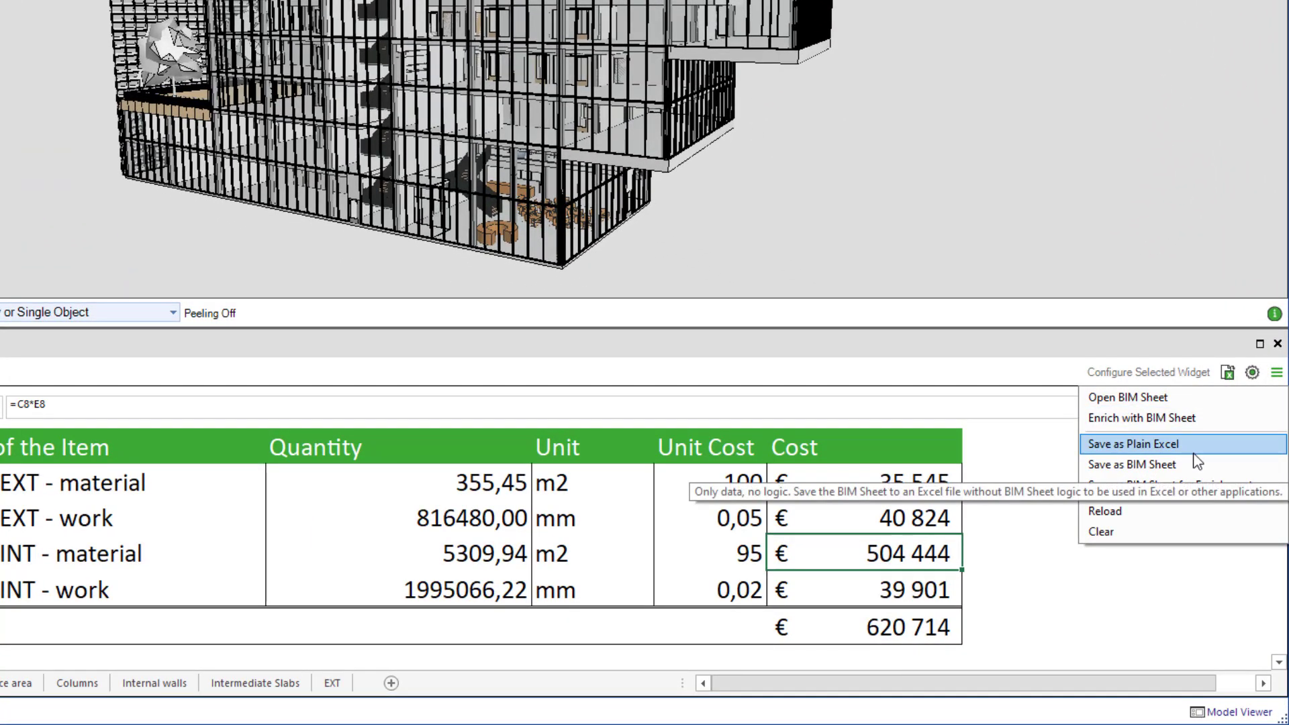
{"action": "left_click", "coordinate": [1194, 453]}
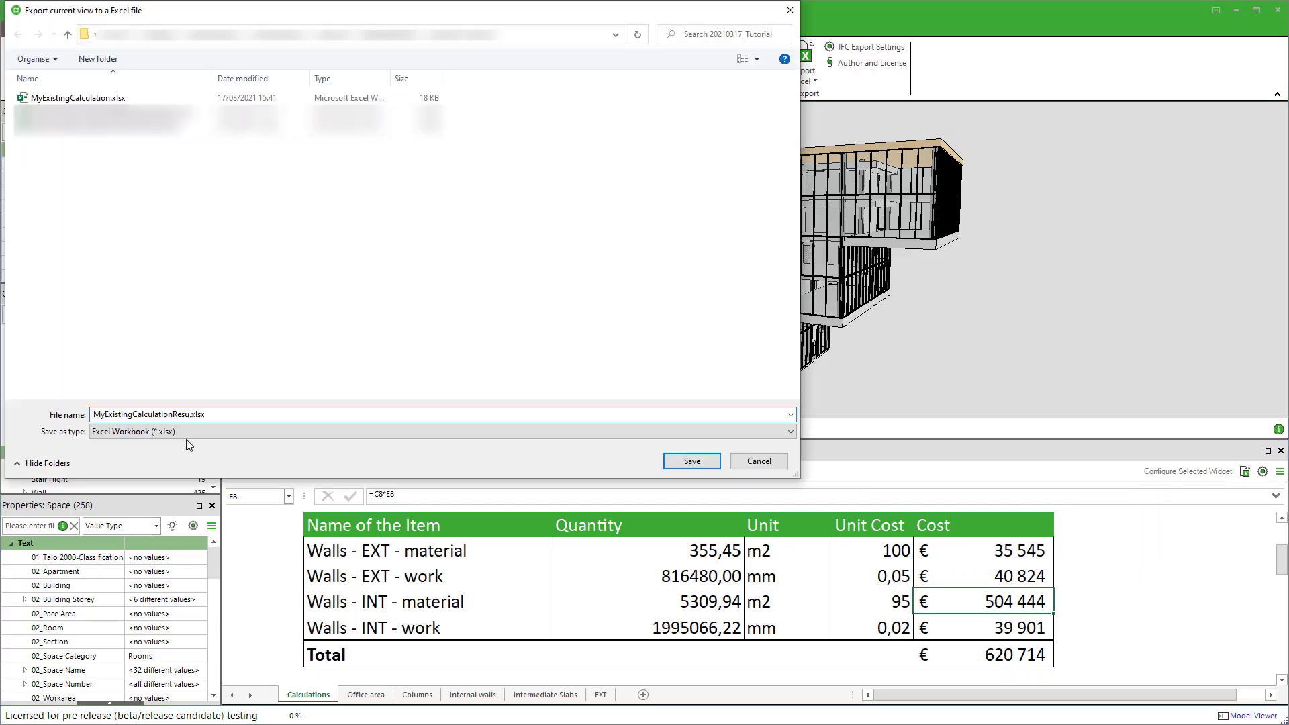
{"action": "left_click", "coordinate": [692, 460]}
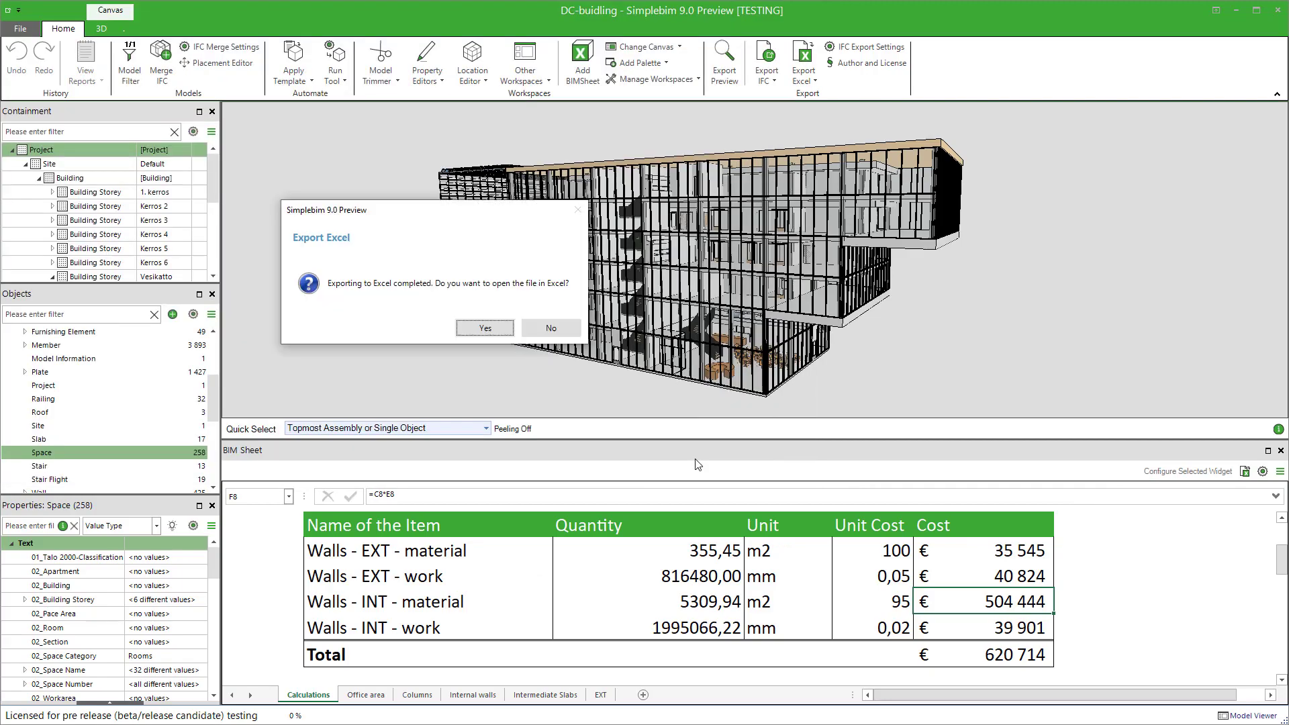
{"action": "left_click", "coordinate": [485, 328]}
Review the exported workbook's Office area, Columns and Internal walls sheets.
{"action": "scroll", "coordinate": [453, 256], "scroll_direction": "down", "scroll_amount": 6}
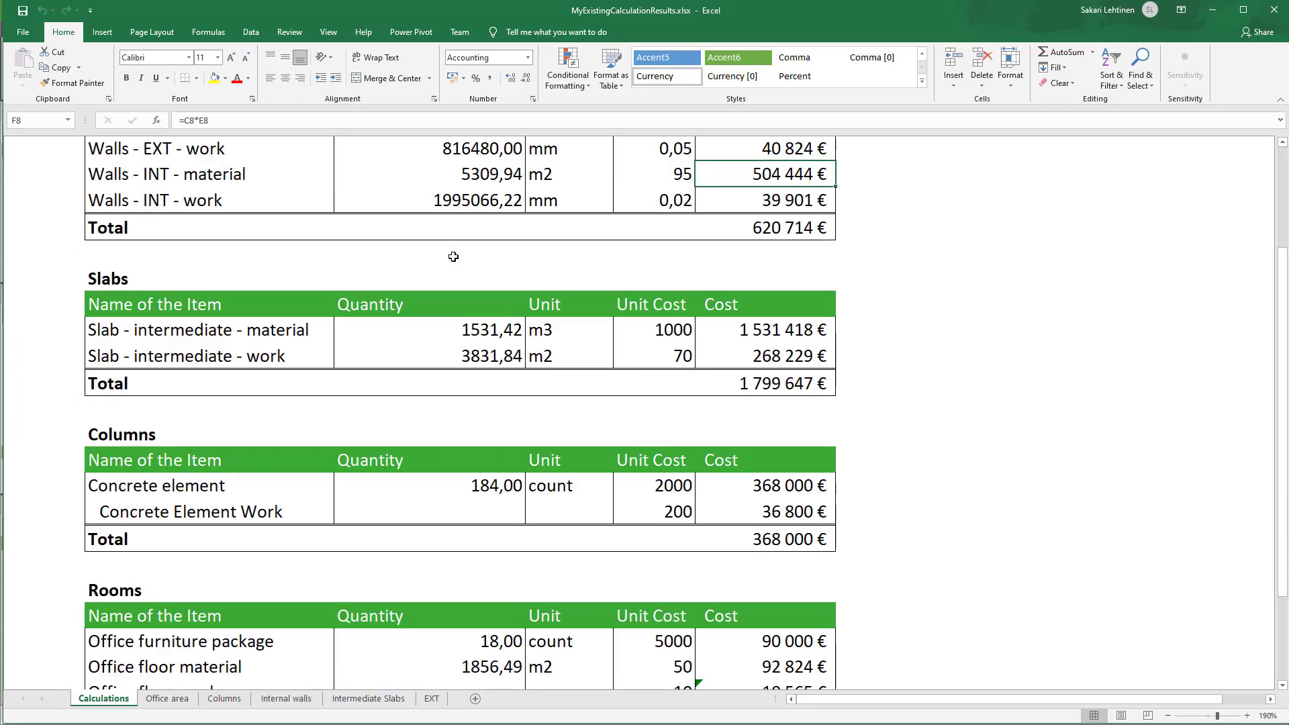
{"action": "left_click", "coordinate": [175, 704]}
{"action": "left_click", "coordinate": [228, 705]}
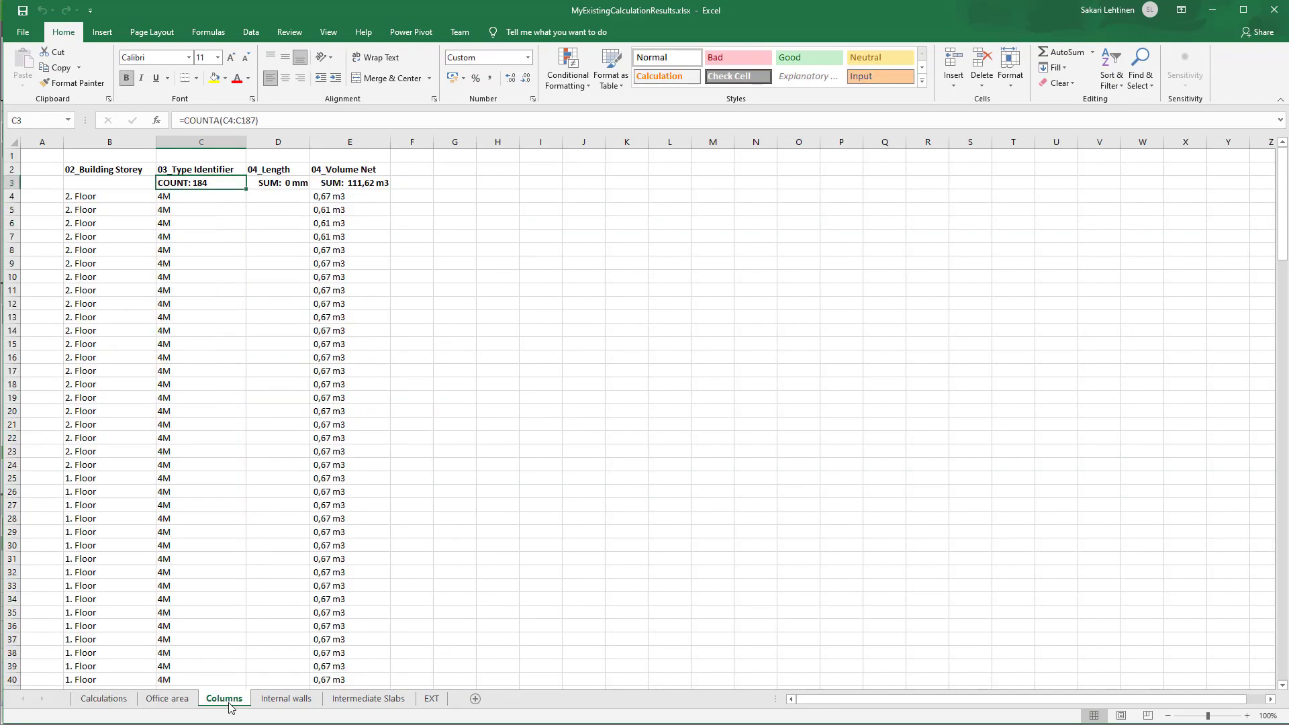
{"action": "left_click", "coordinate": [282, 699]}
Save the BIM Sheet logic only as MyExistingCalculationBIMSheetForReuse.xlsx.
{"action": "key", "text": "Up"}
{"action": "key", "text": "Up"}
{"action": "key", "text": "Up"}
{"action": "key", "text": "Up"}
{"action": "key", "text": "Up"}
{"action": "key", "text": "Up"}
{"action": "key", "text": "Up"}
{"action": "key", "text": "Up"}
{"action": "key", "text": "Up"}
{"action": "key", "text": "Up"}
{"action": "key", "text": "Up"}
{"action": "key", "text": "Up"}
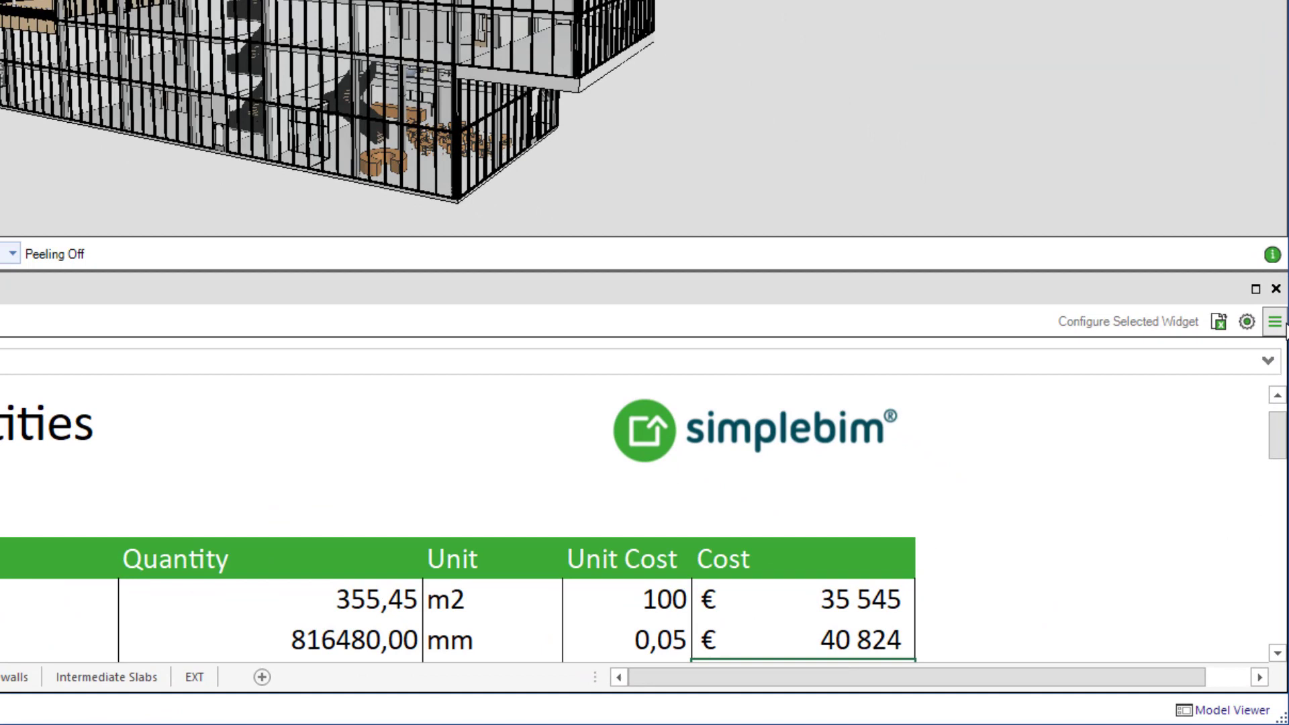
{"action": "left_click", "coordinate": [1274, 386]}
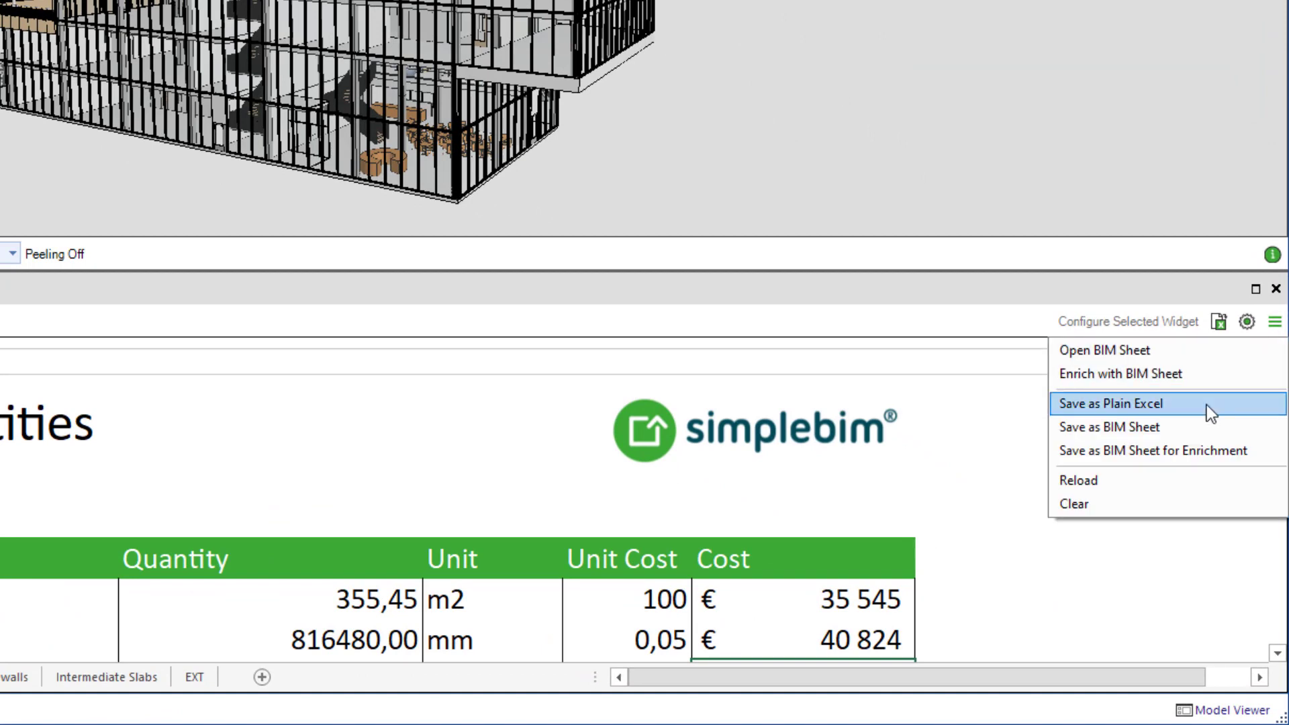
{"action": "left_click", "coordinate": [1174, 429]}
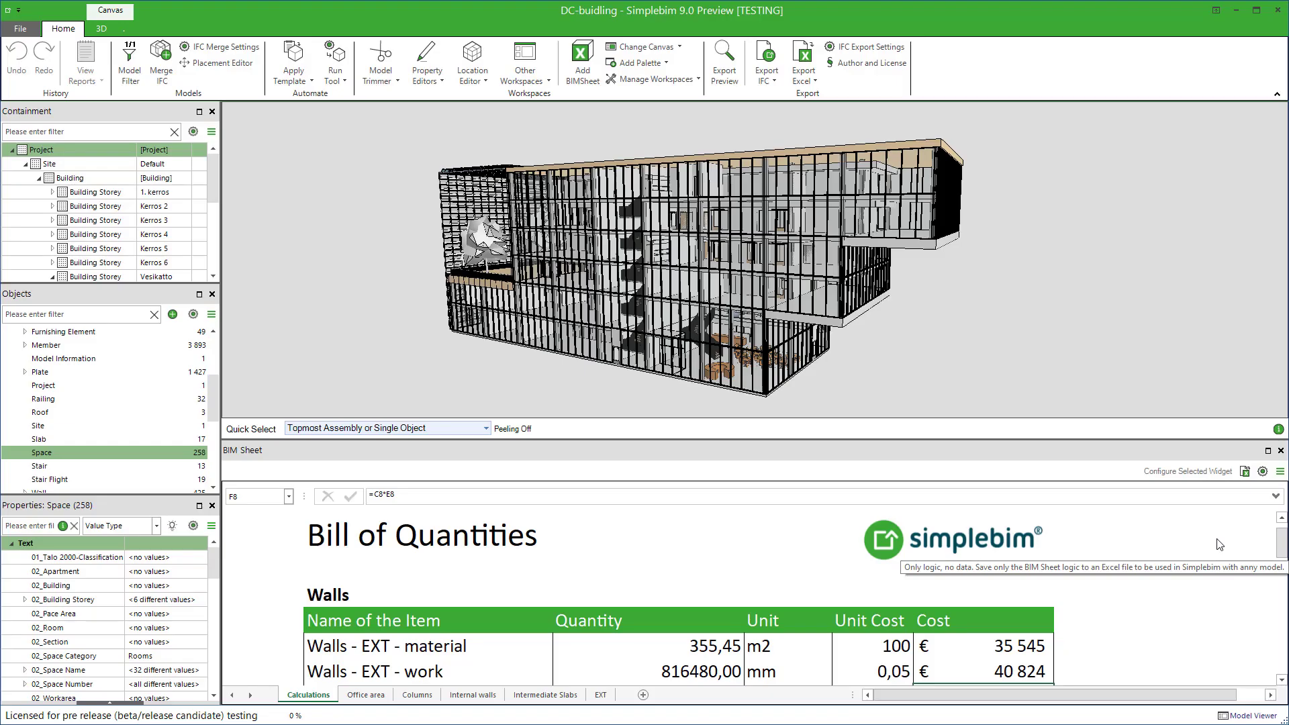
{"action": "type", "text": "MyExistingCalculationBIMSheetForReuse.xlsx"}
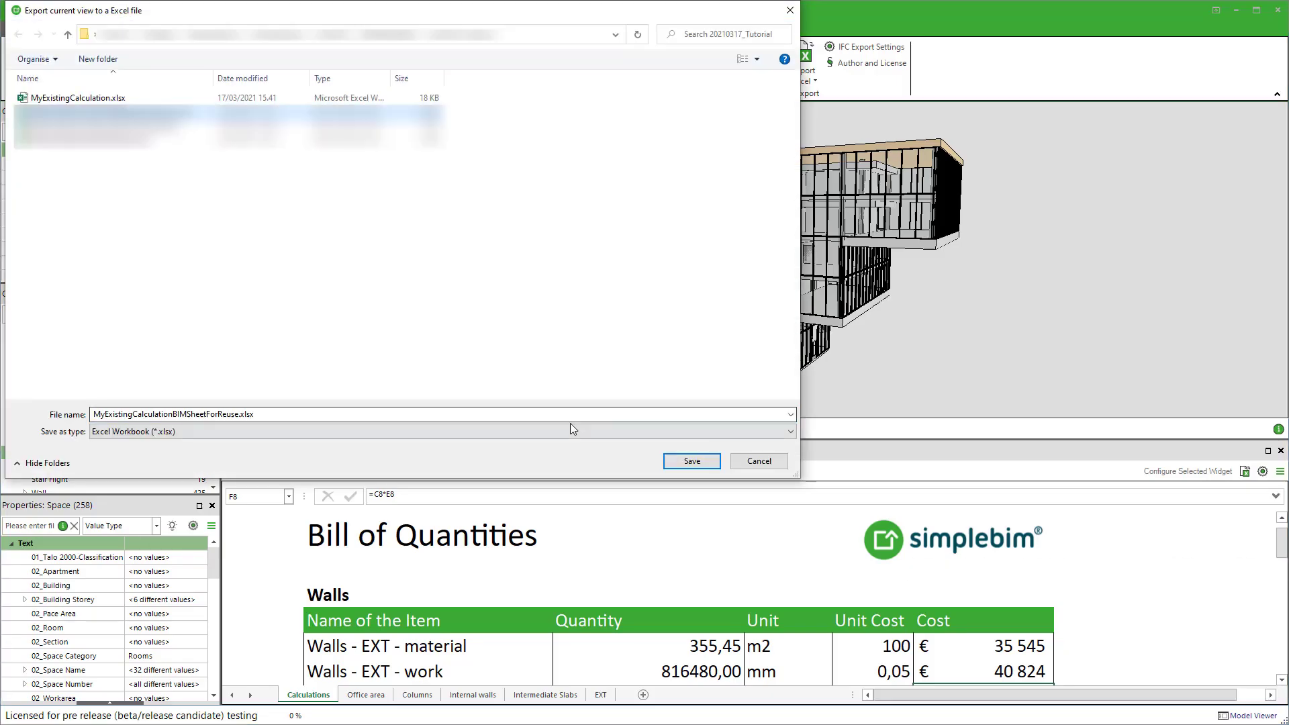
{"action": "left_click", "coordinate": [692, 461]}
Open the reusable workbook and view its Office area, Columns, Internal walls, Intermediate Slabs and EXT sheets.
{"action": "left_click", "coordinate": [504, 329]}
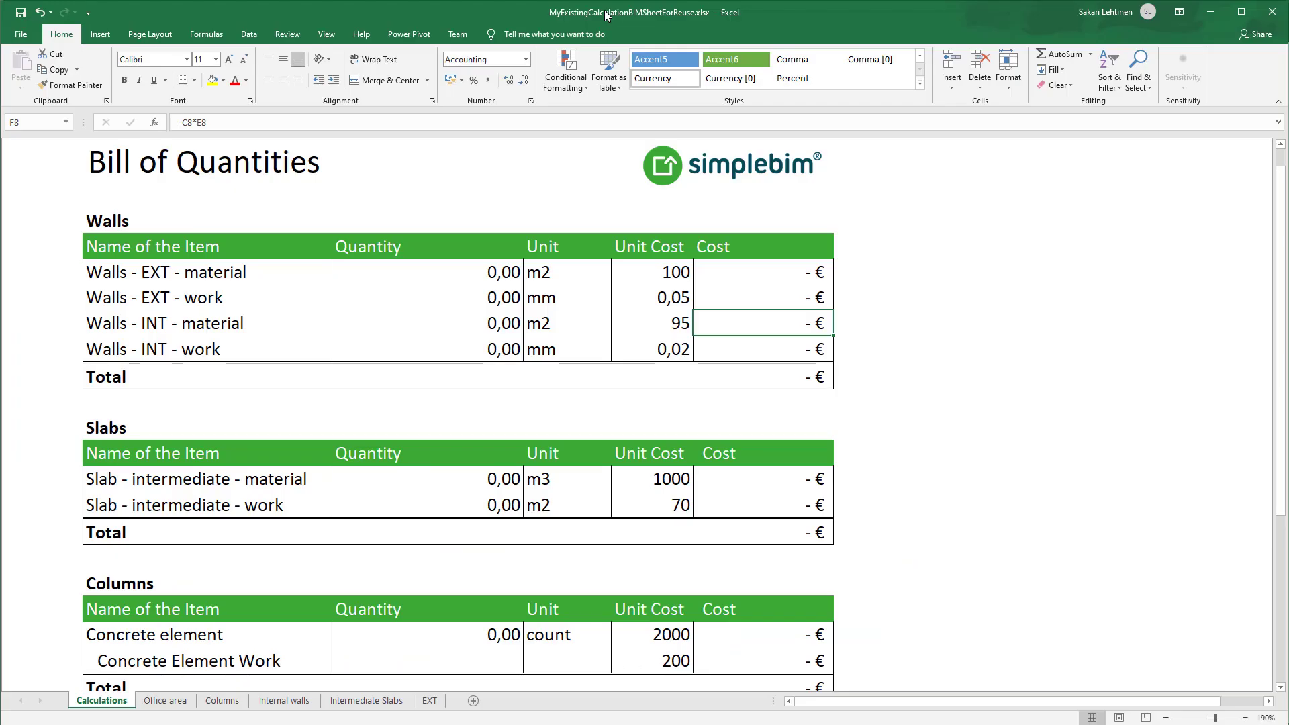
{"action": "left_click", "coordinate": [175, 704]}
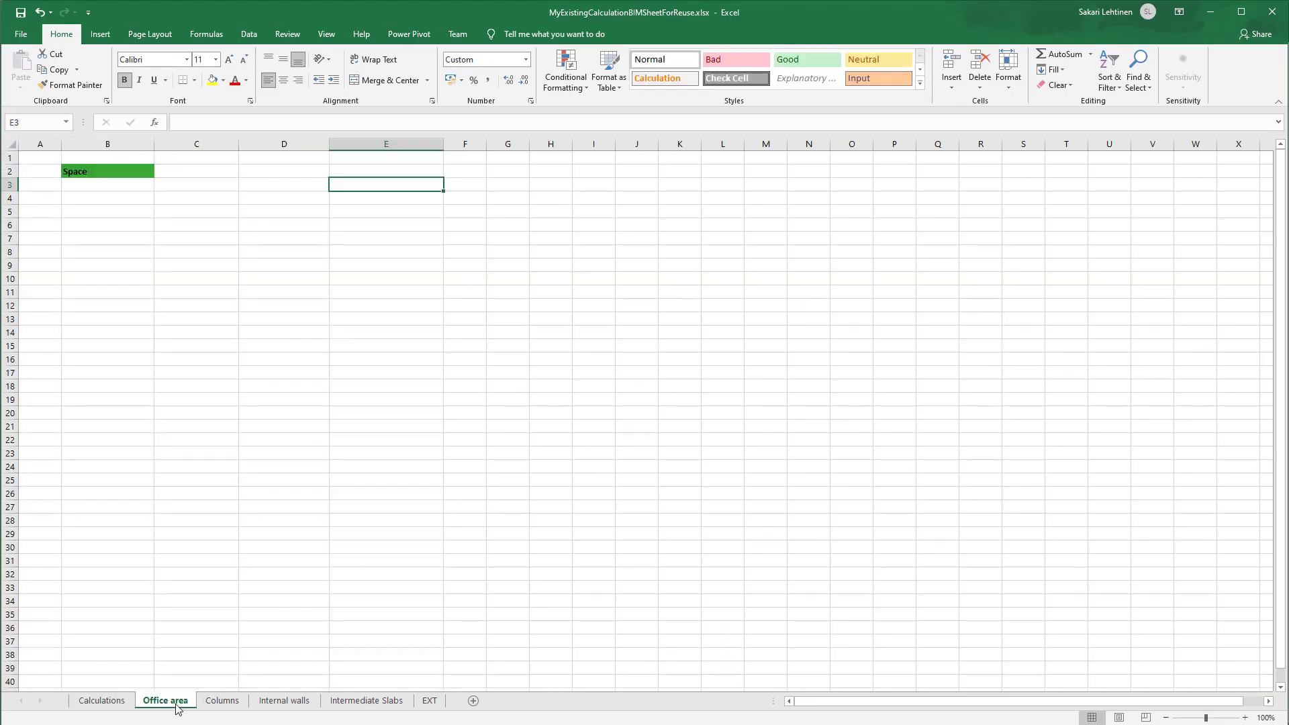
{"action": "left_click", "coordinate": [223, 704]}
{"action": "left_click", "coordinate": [283, 701]}
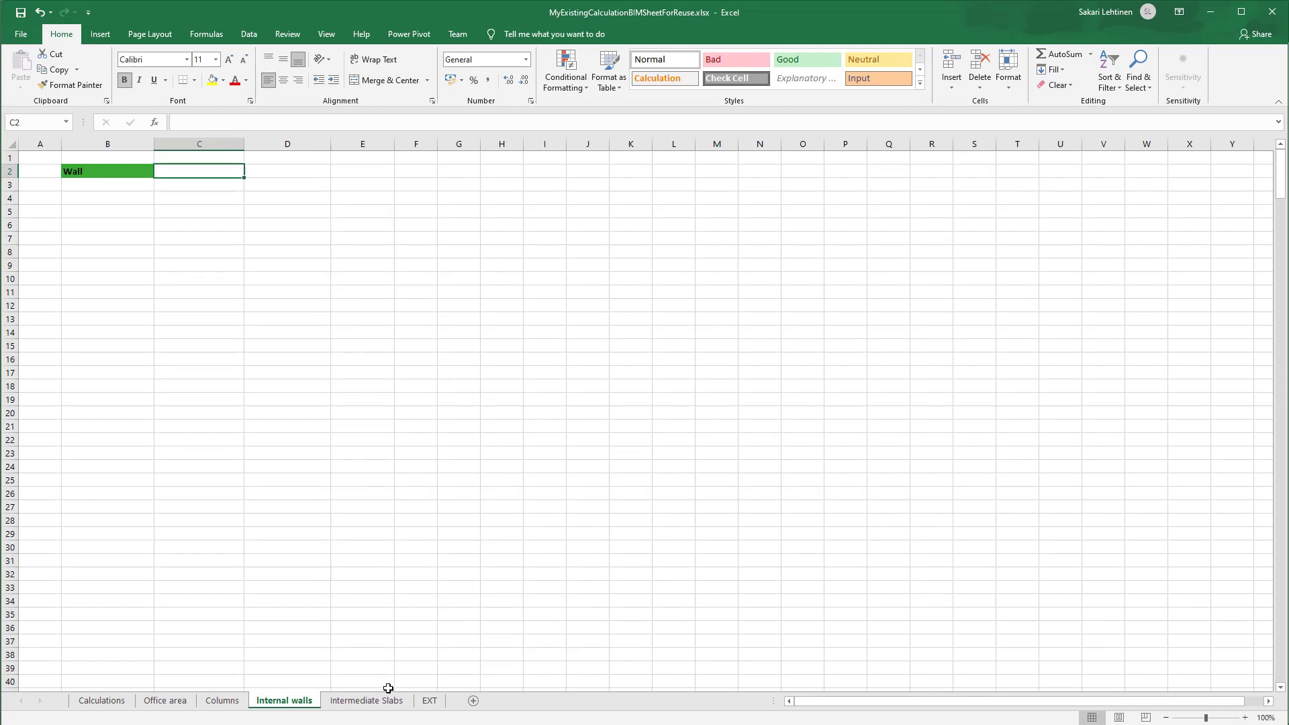
{"action": "left_click", "coordinate": [394, 702]}
{"action": "left_click", "coordinate": [430, 702]}
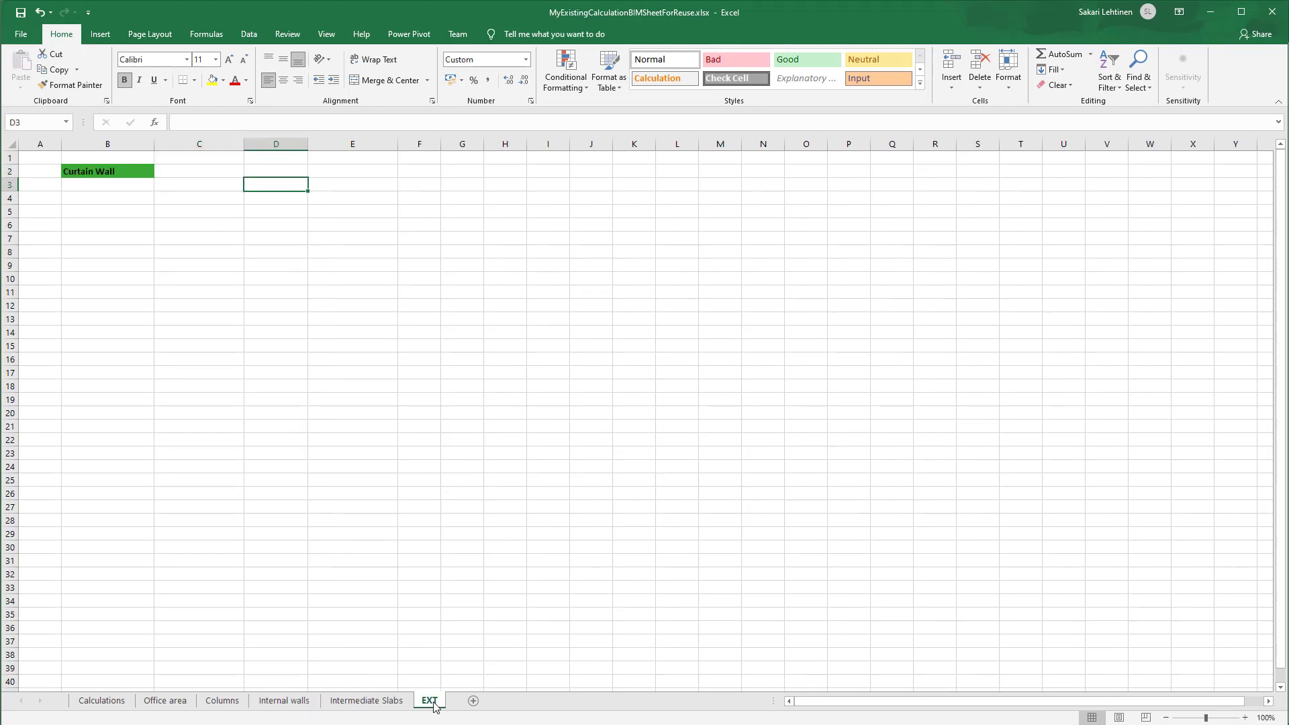